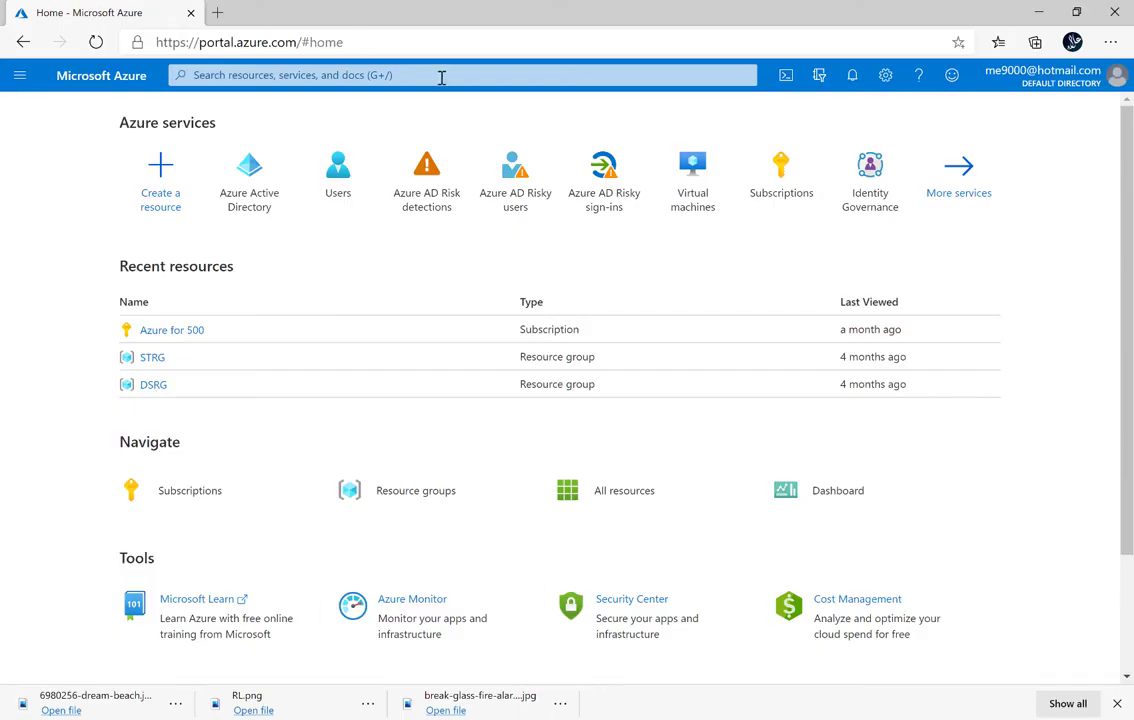
Search the portal for "works" and open the Log Analytics workspaces service
click(441, 77)
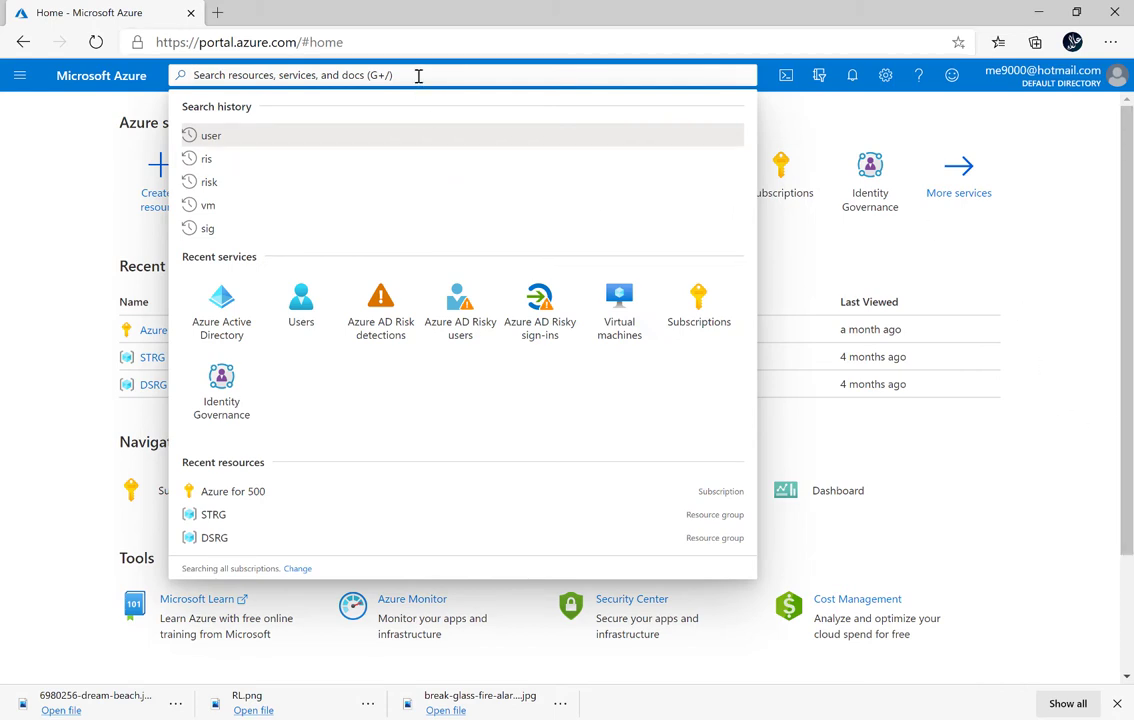
text(wor)
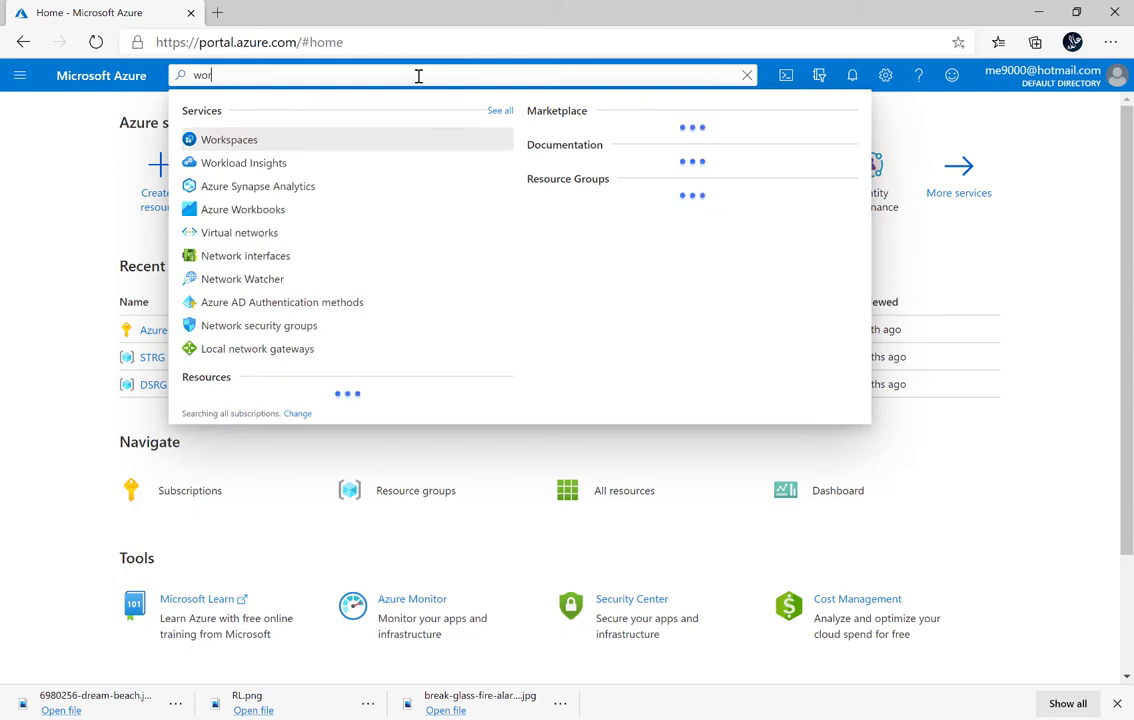
text(ks)
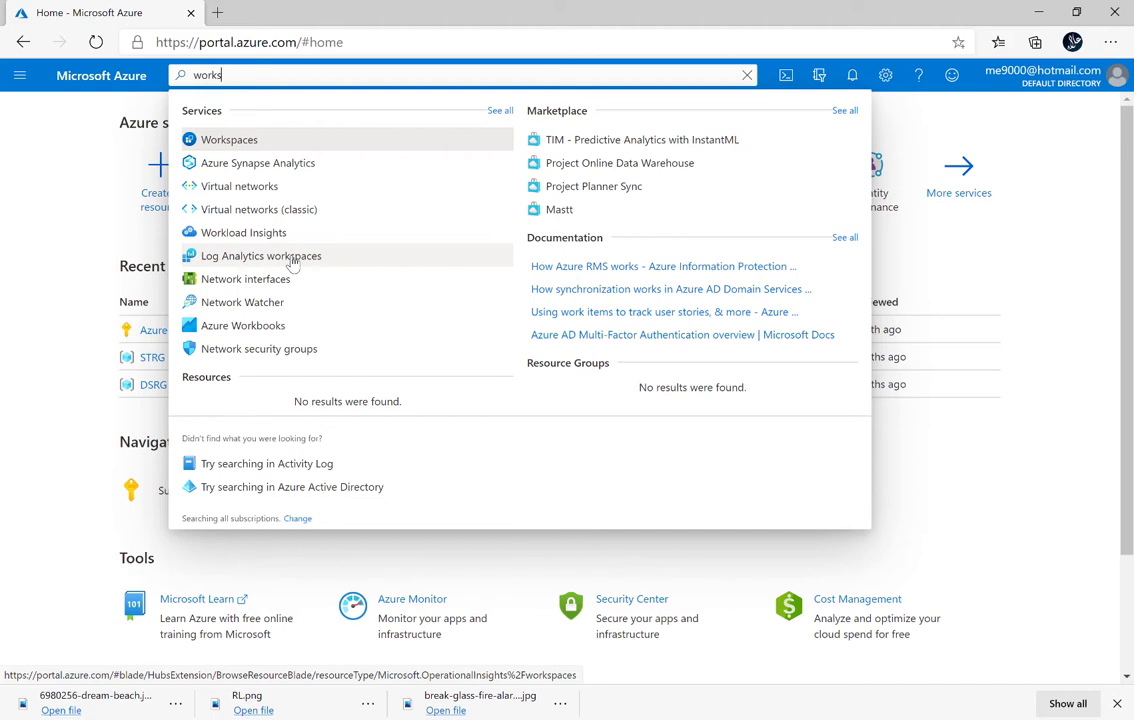
key(Escape)
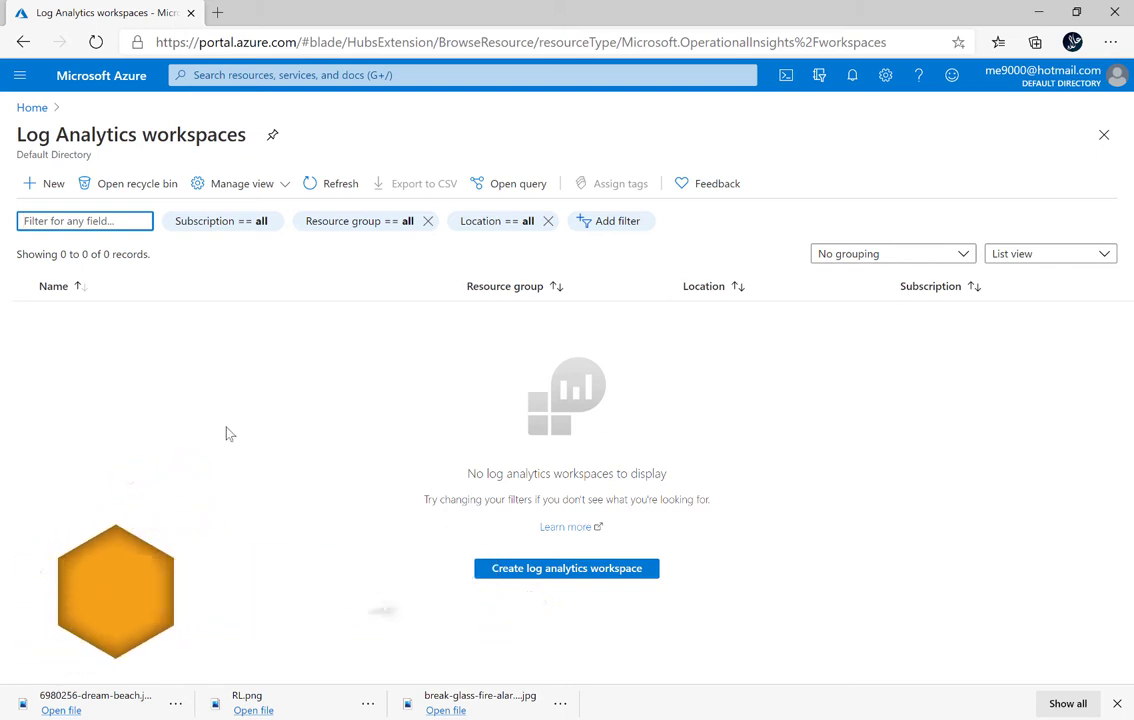
Start a new Log Analytics workspace and create a resource group named az-500 for it
click(43, 186)
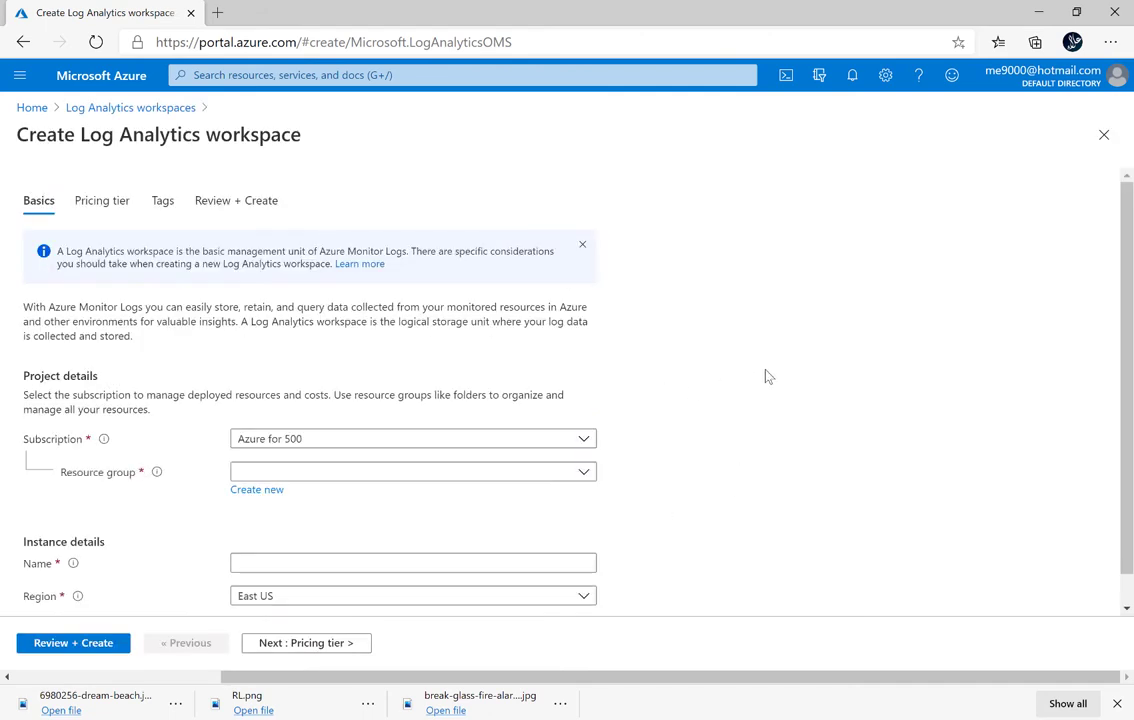
scroll(767, 376, down, 1)
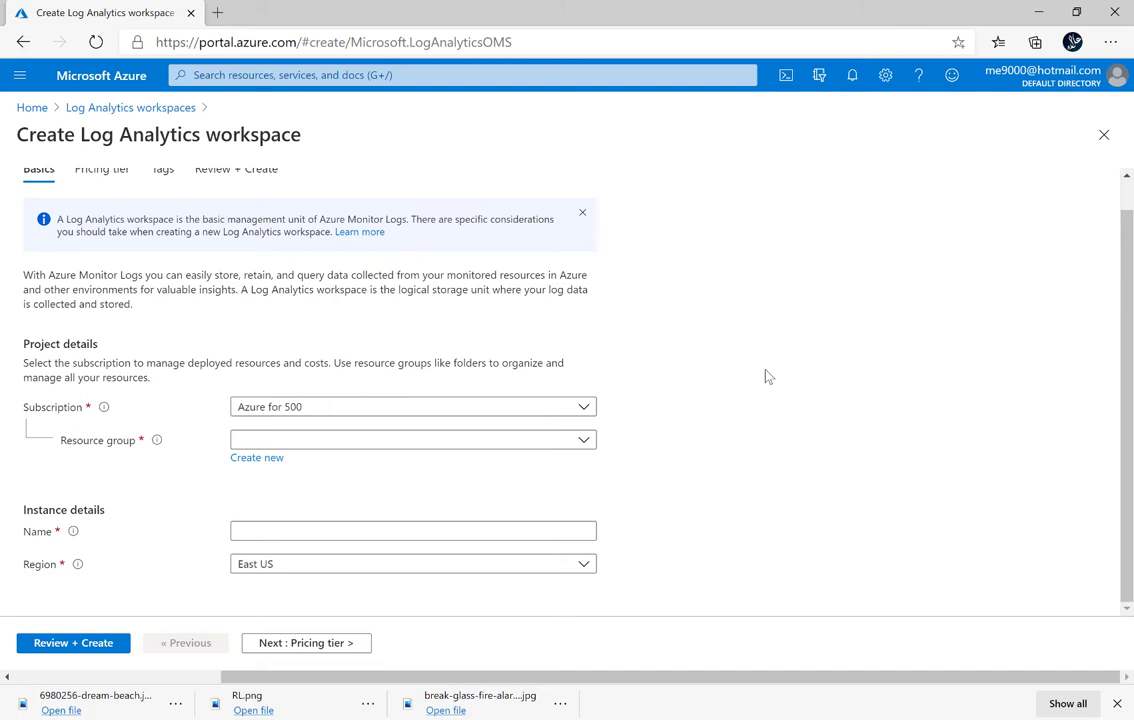
click(584, 440)
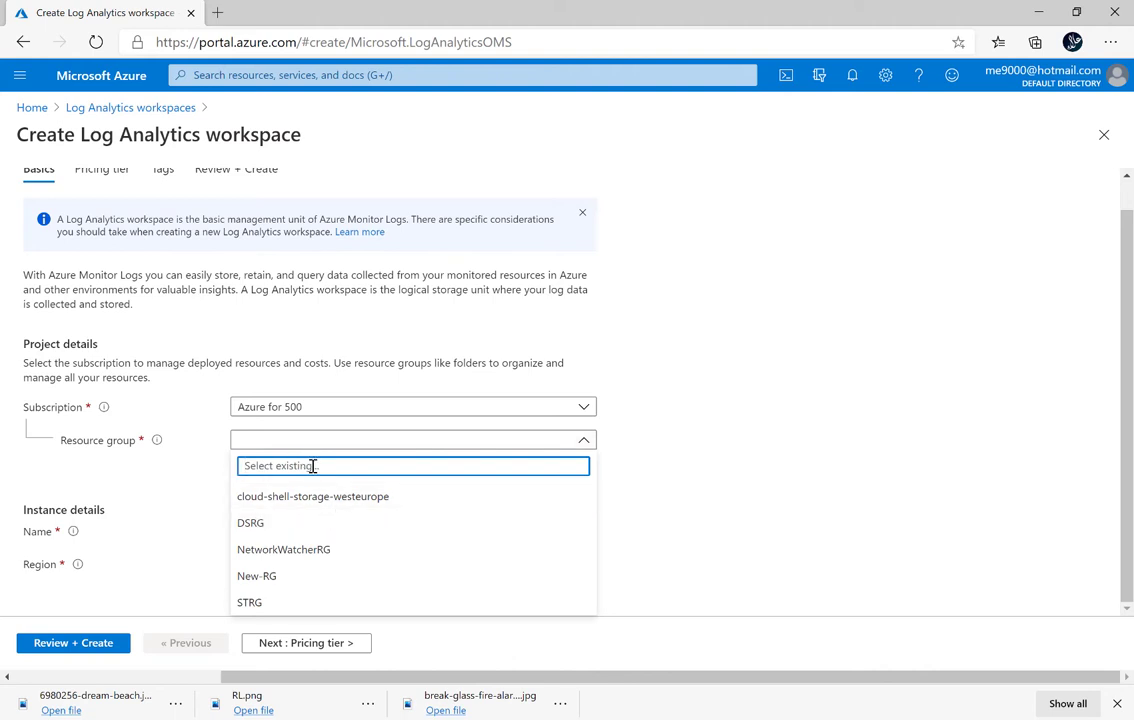
click(742, 489)
click(258, 462)
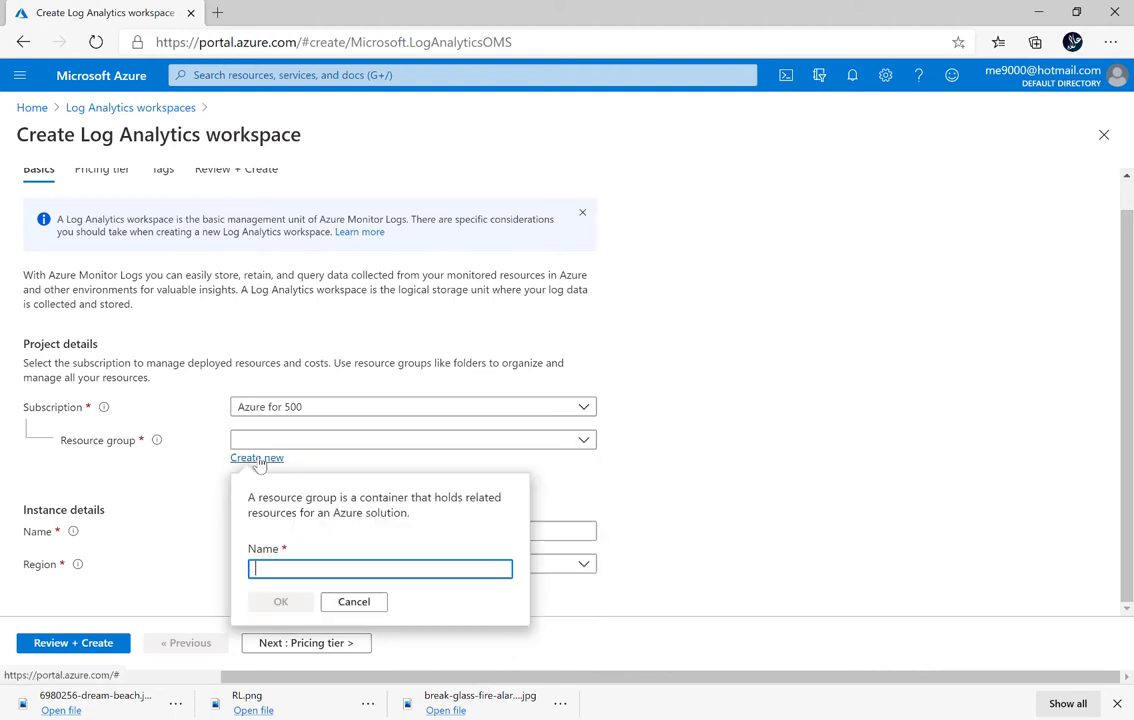
text(az-)
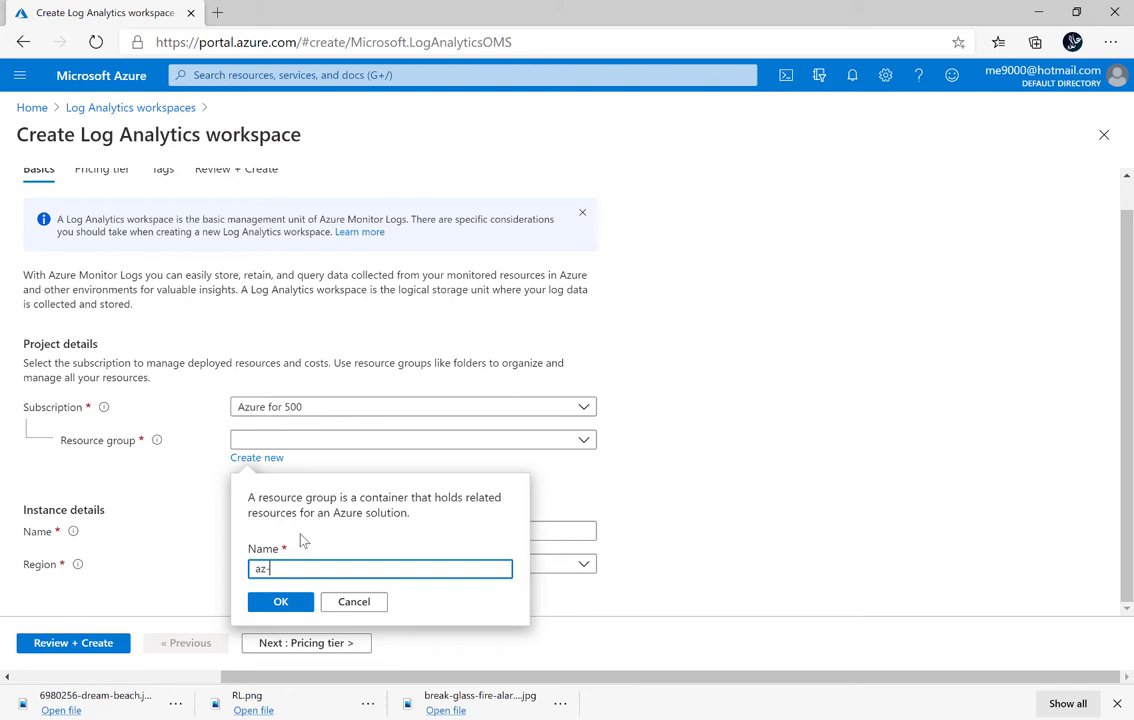
text(500)
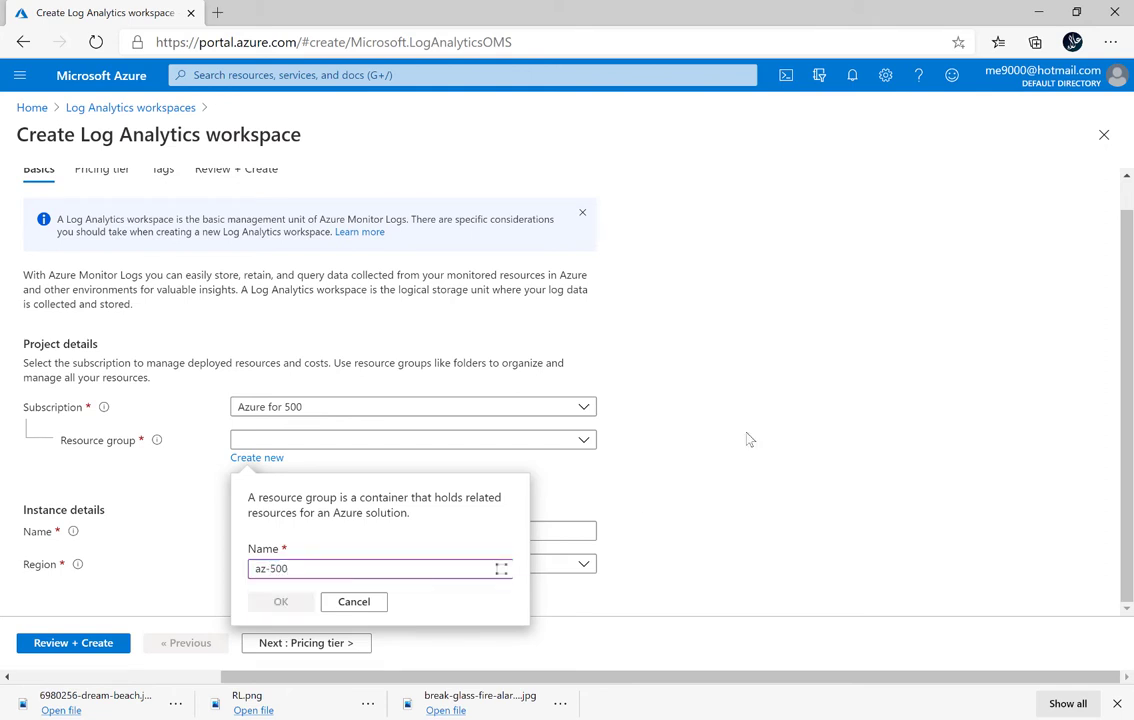
key(Return)
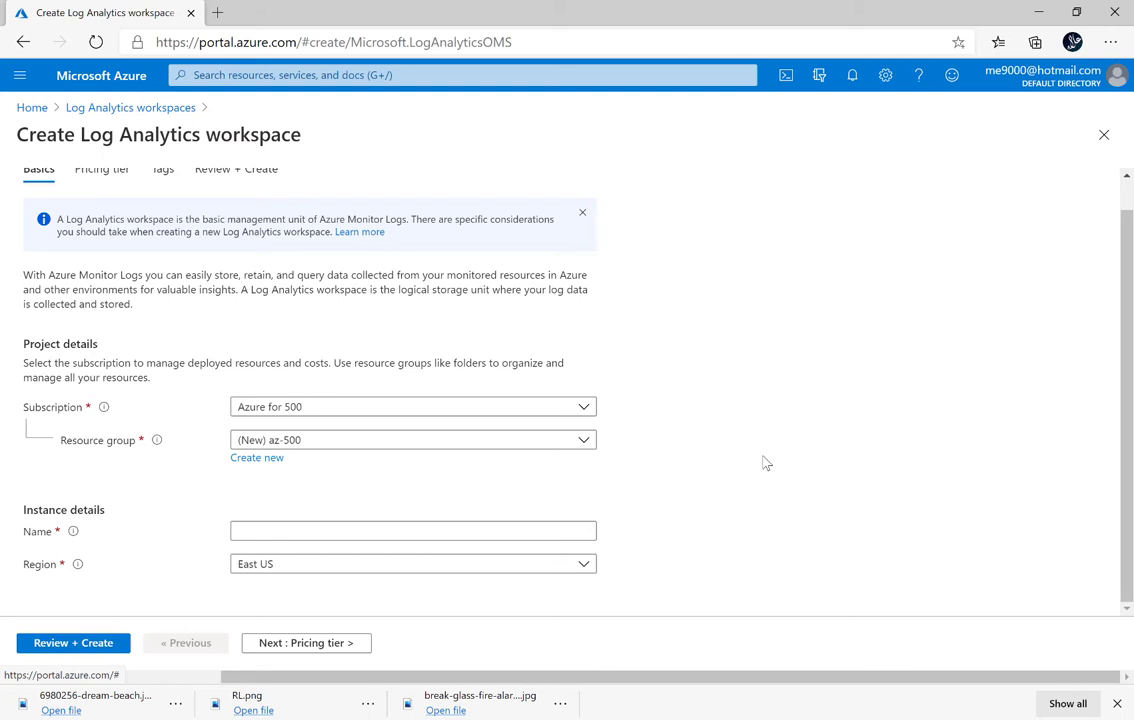
Name the workspace condition-report, then review and create it
click(440, 528)
text(cond)
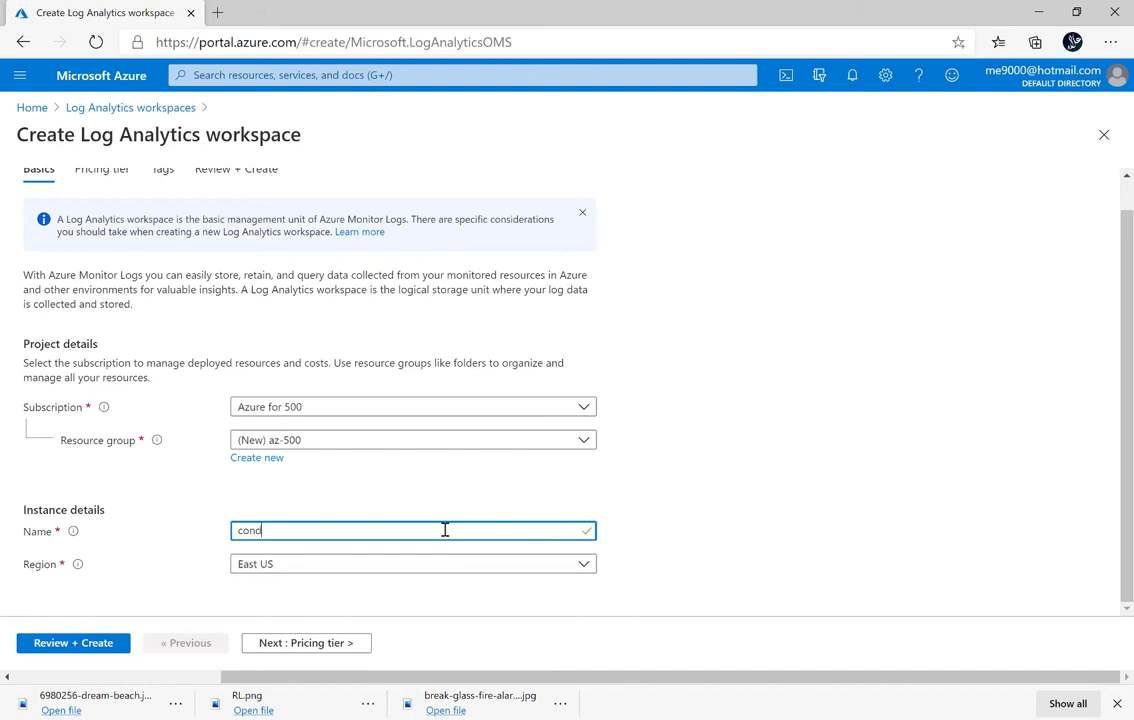
text(ition-re)
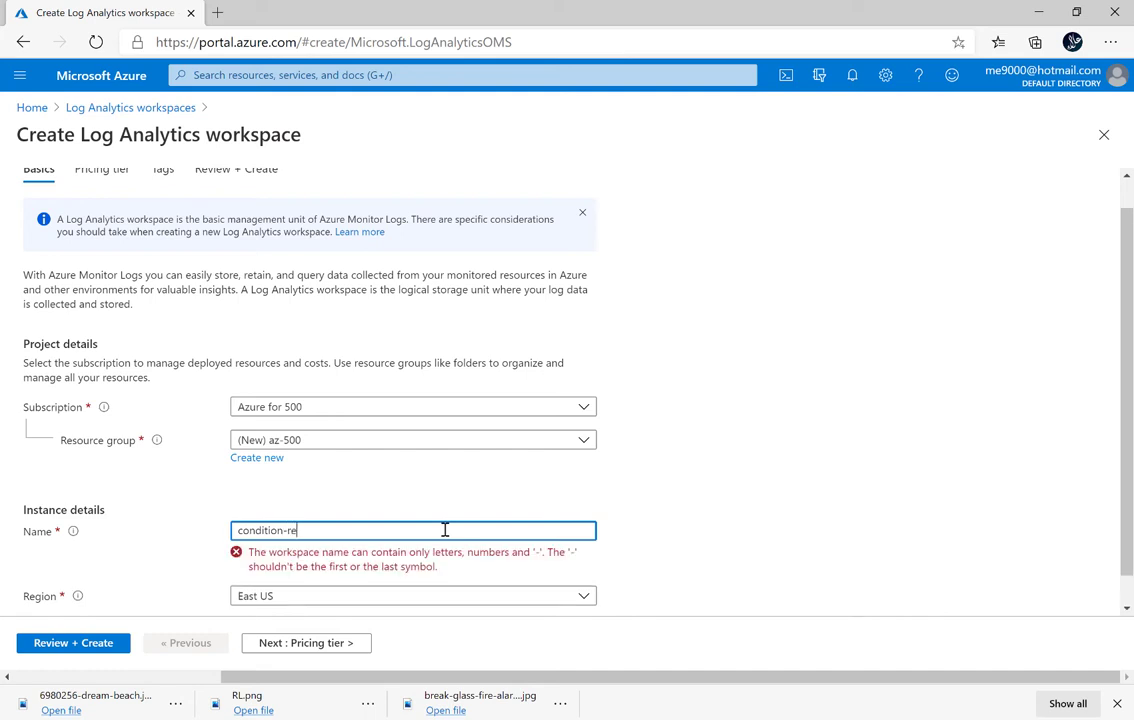
text(port)
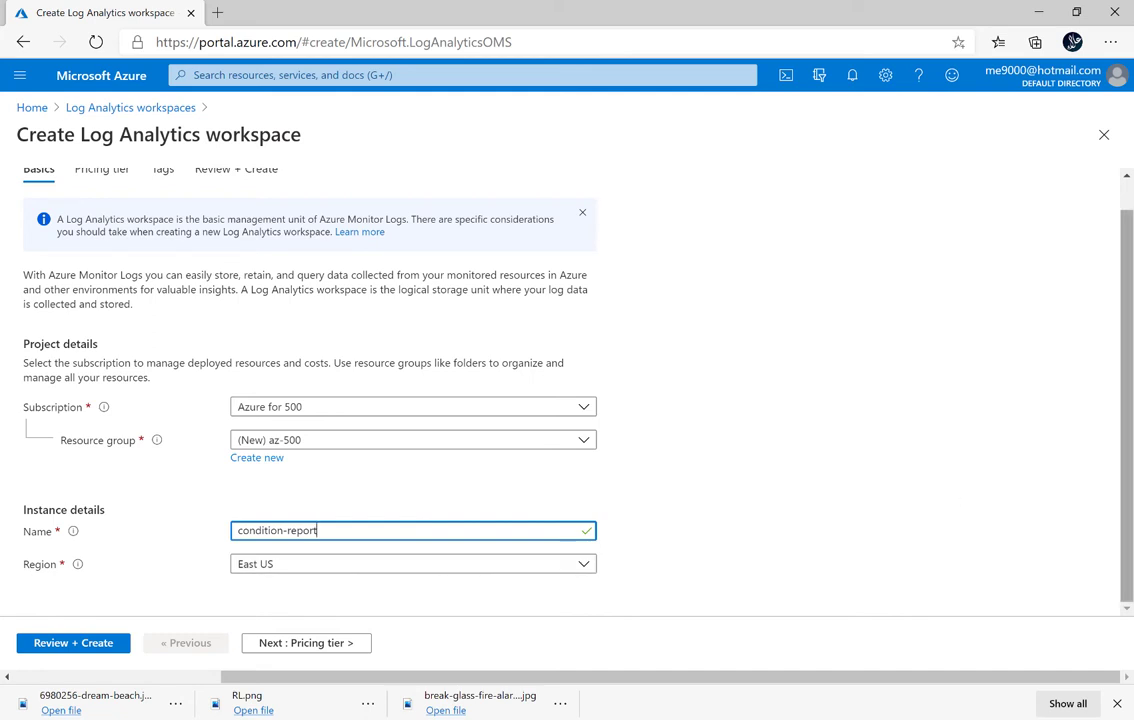
drag(1128, 432, 1128, 471)
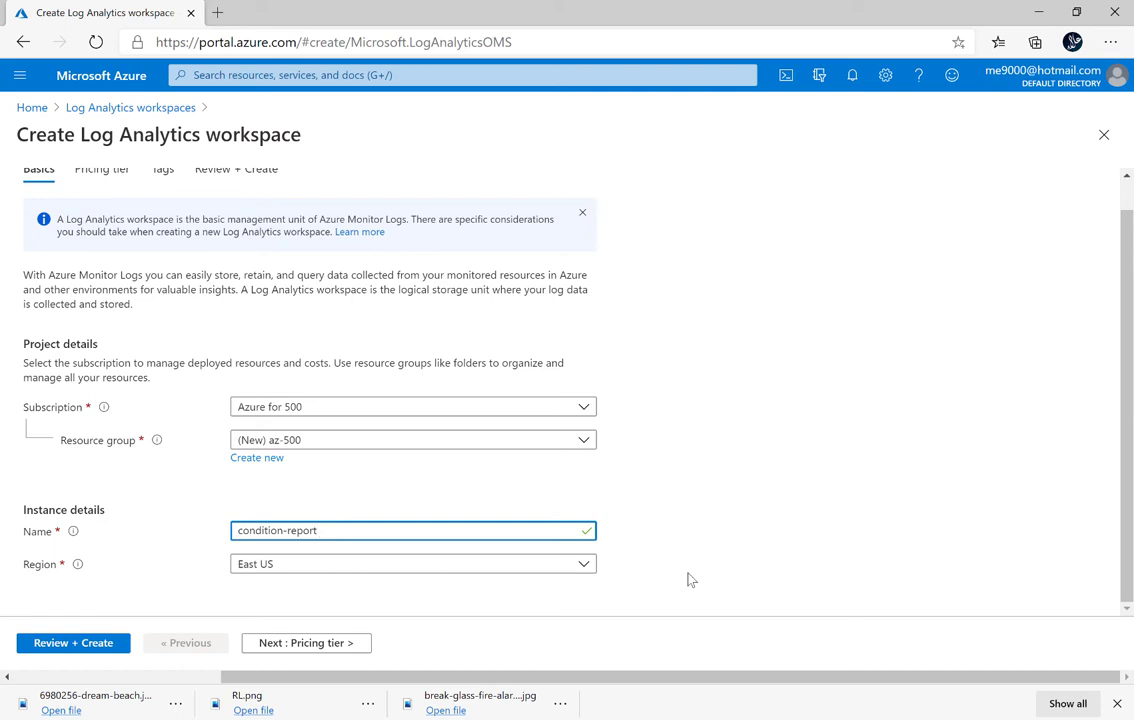
click(92, 644)
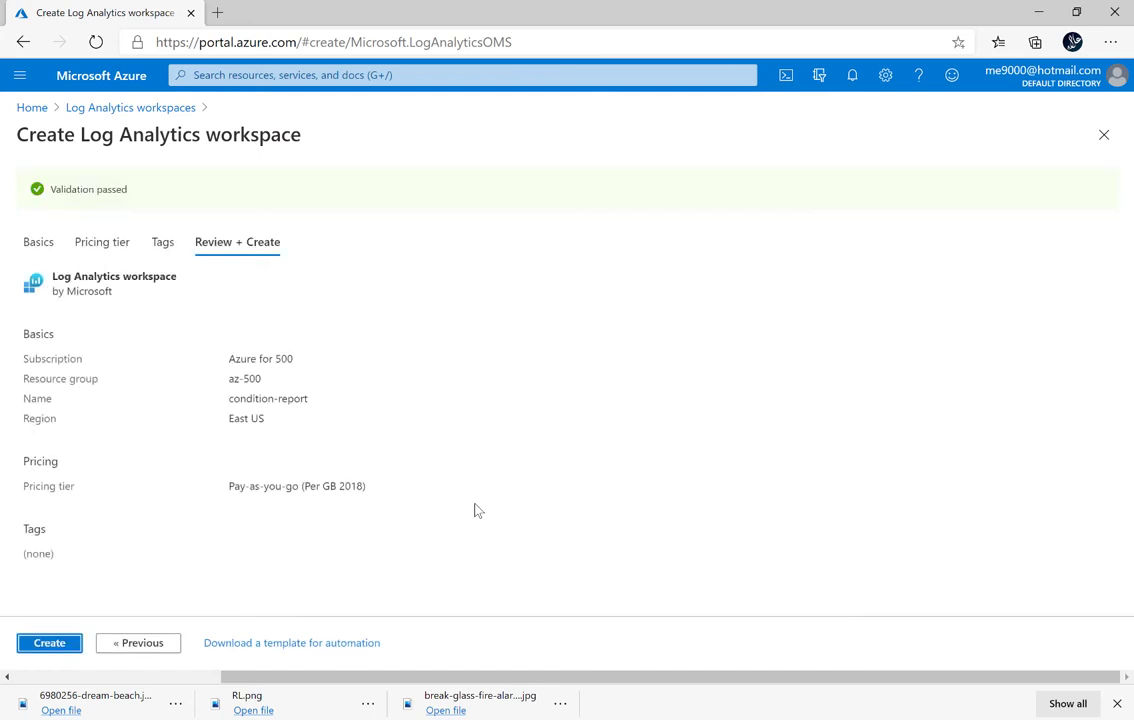
click(48, 643)
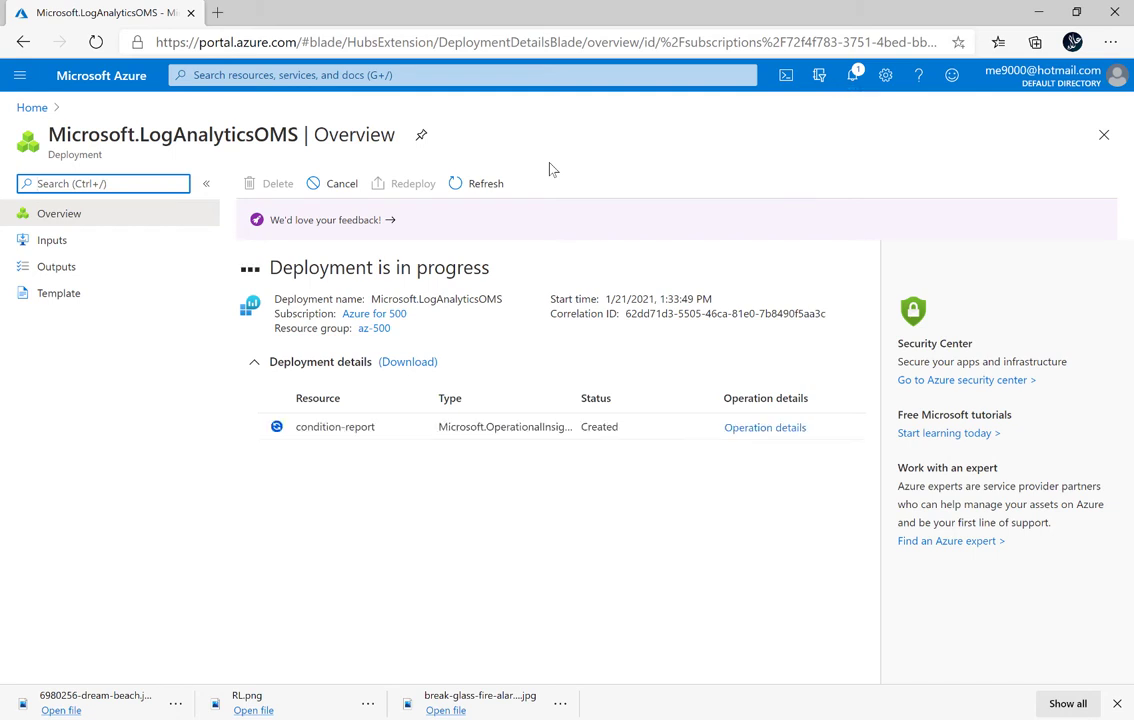
Open the diagnostic settings of Azure Active Directory
click(20, 75)
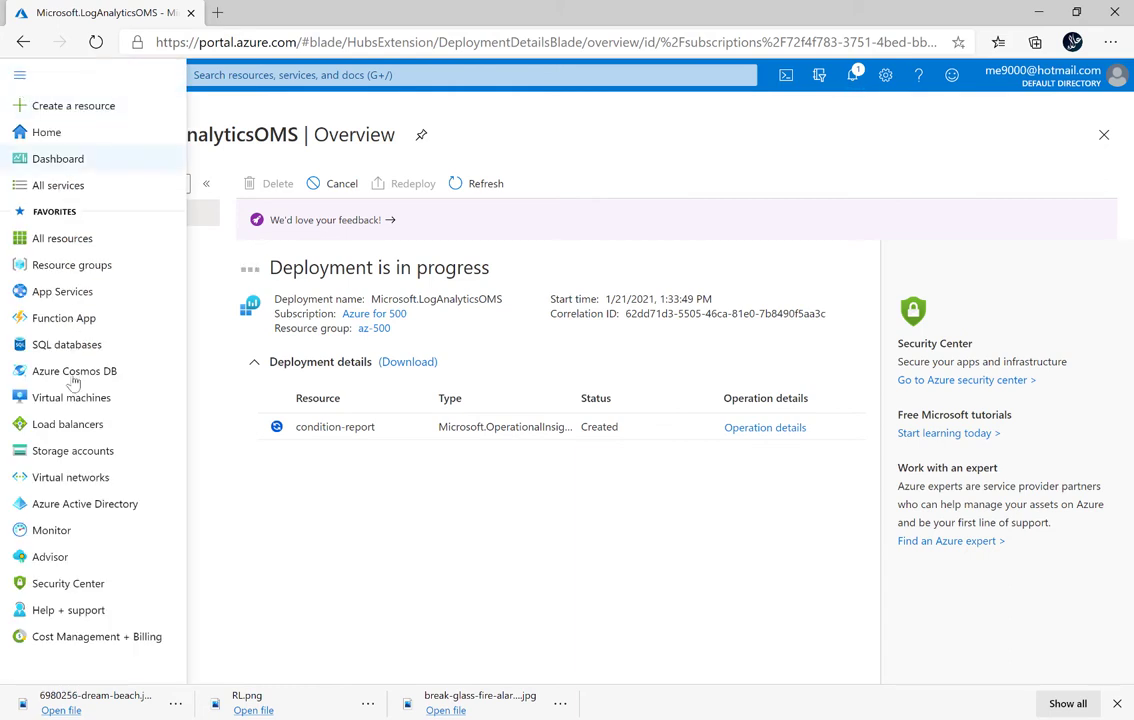
click(85, 508)
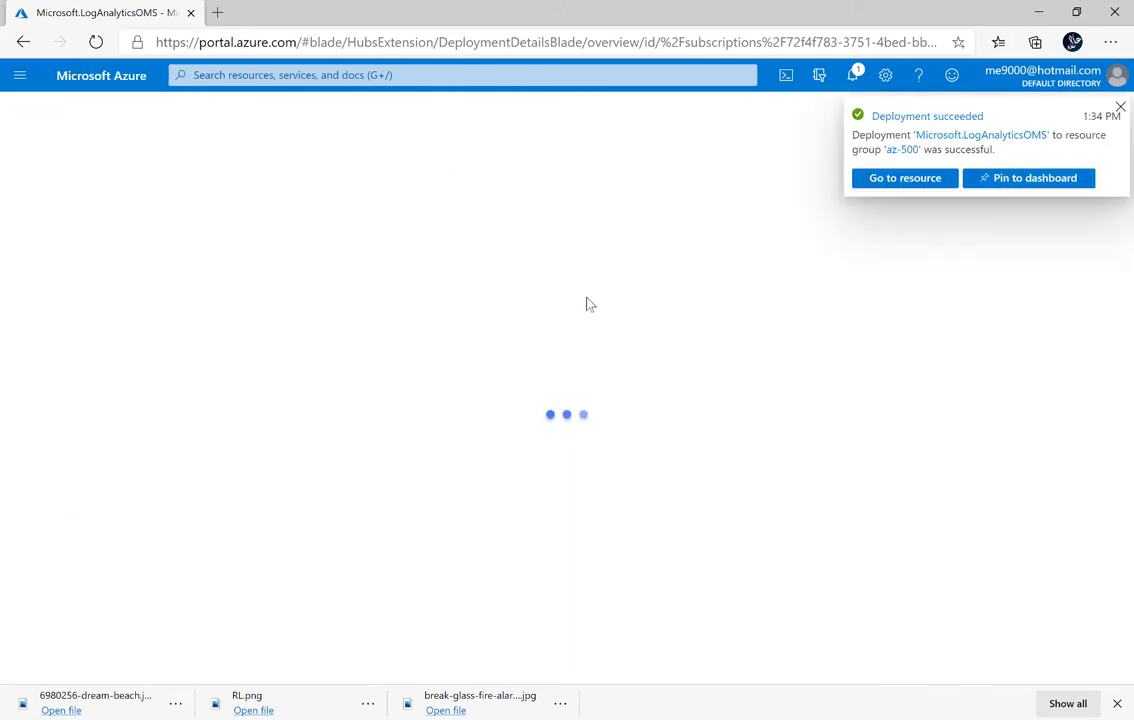
click(1121, 108)
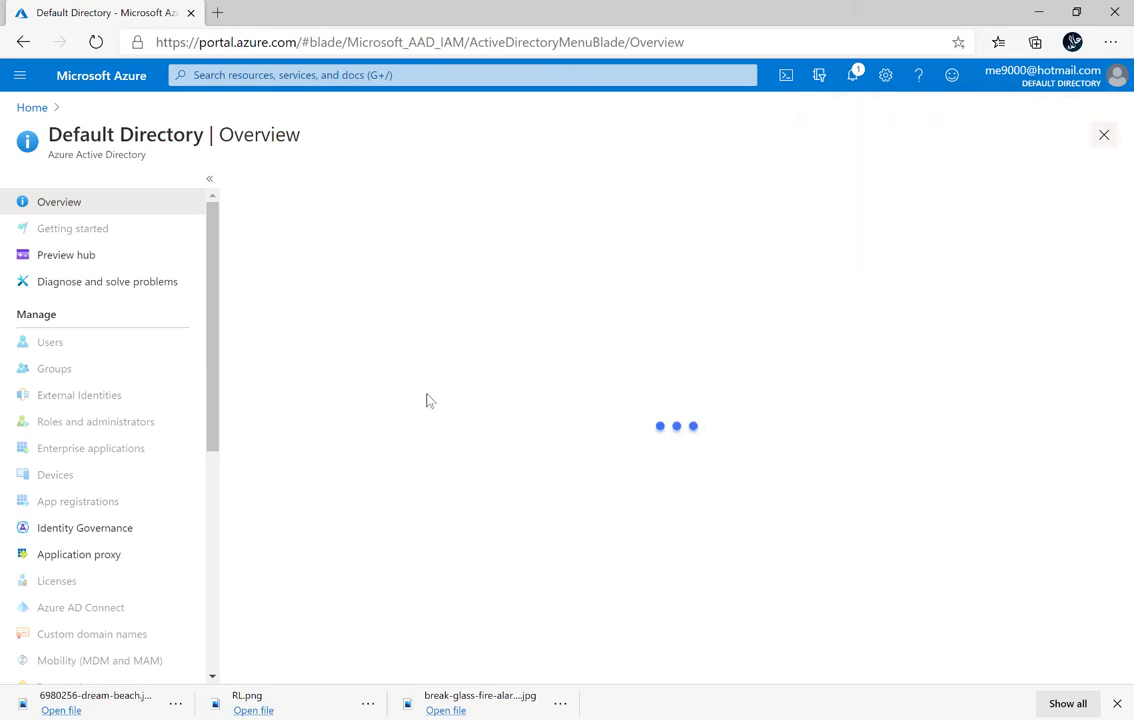
scroll(148, 395, down, 3)
scroll(151, 399, down, 3)
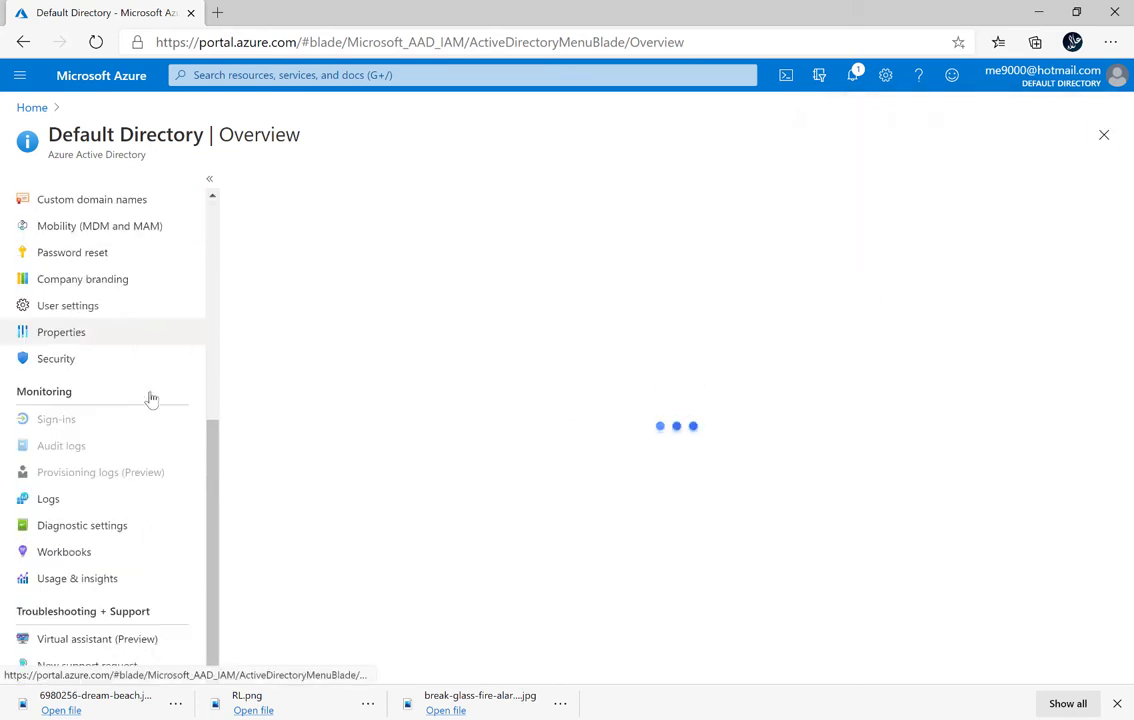
click(110, 526)
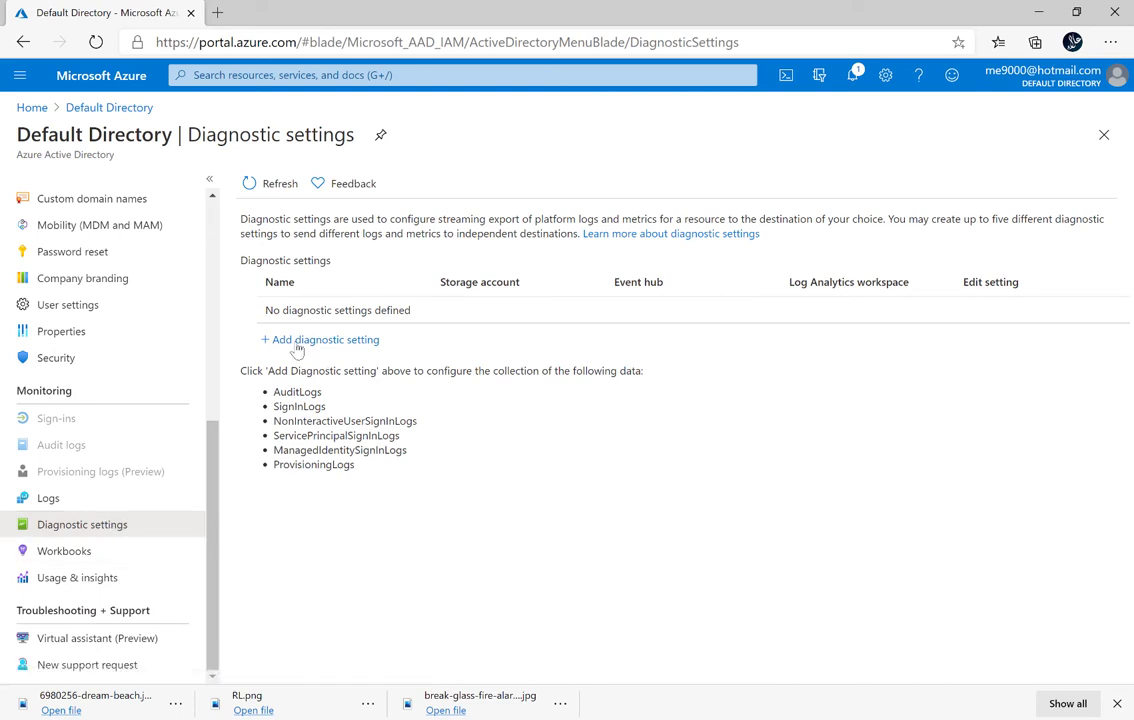
Add a diagnostic setting named conditions
click(361, 344)
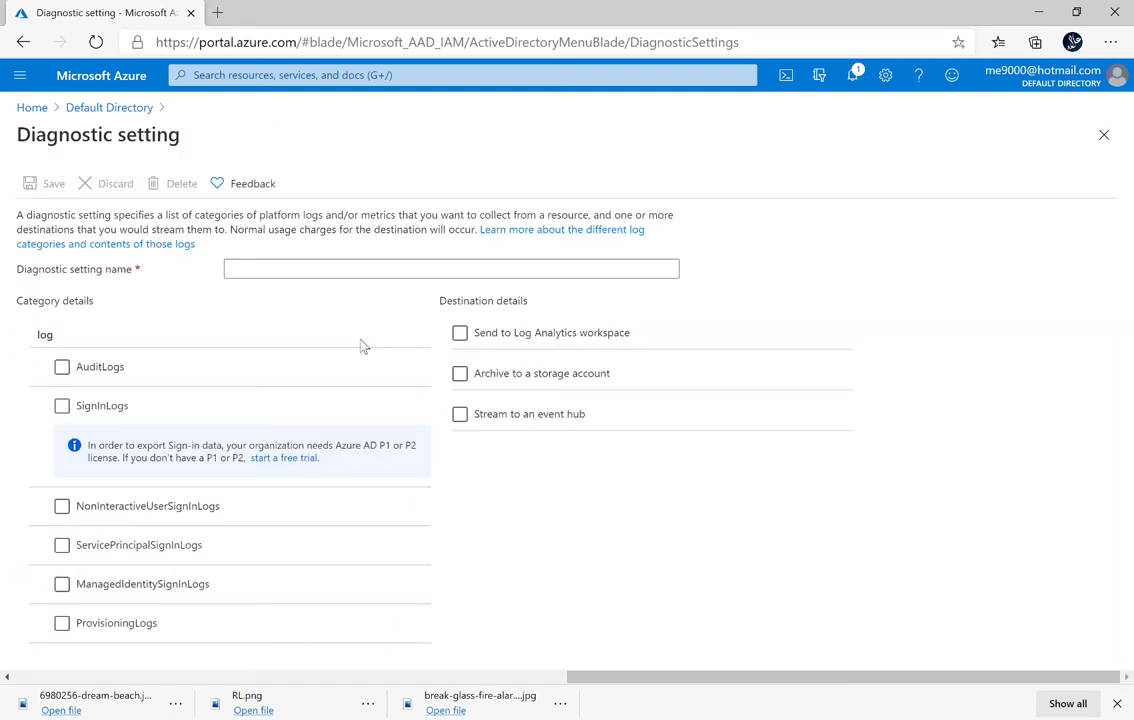
click(275, 268)
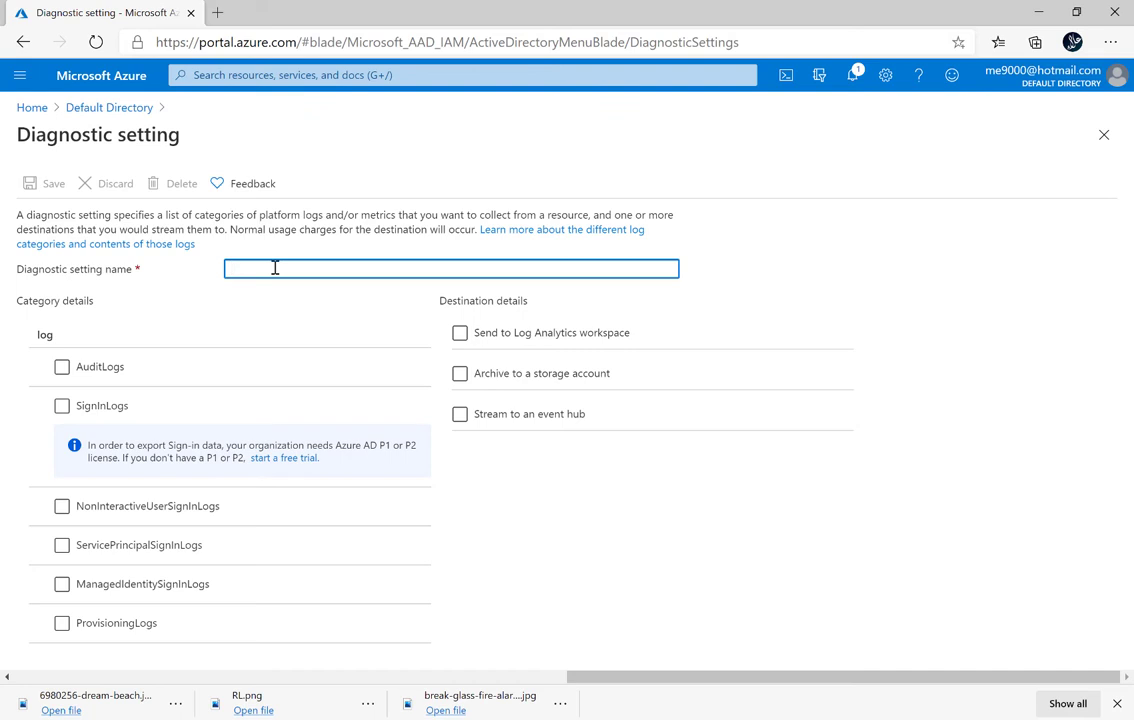
text(conditions)
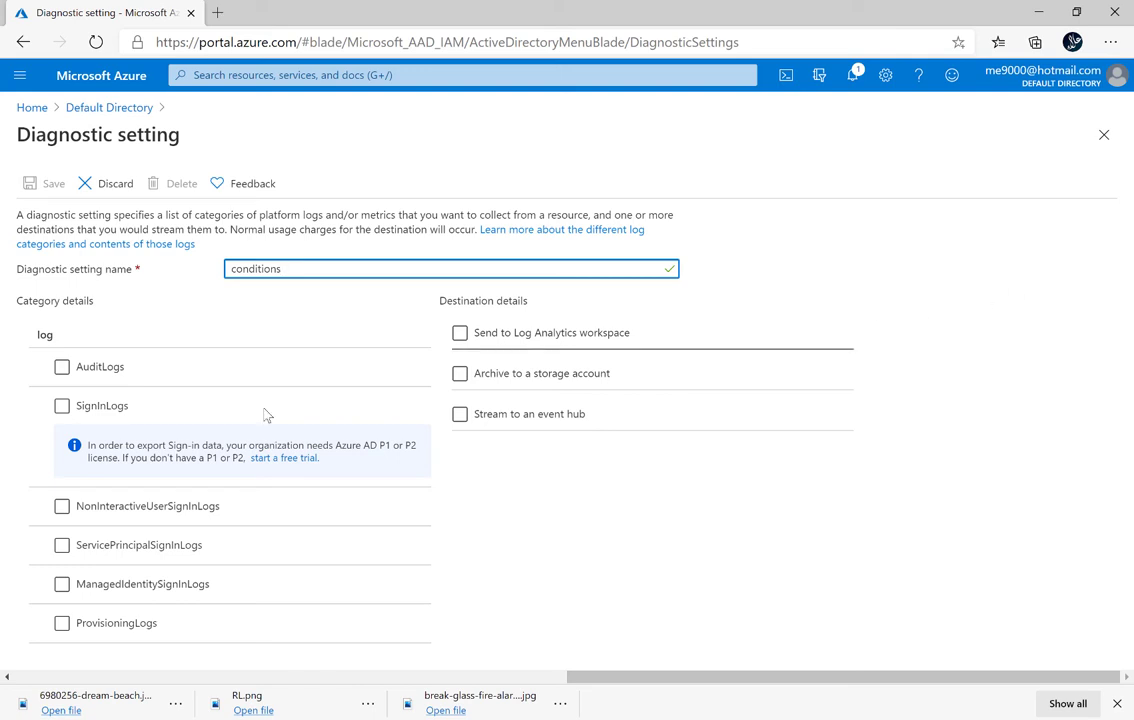
Include all six log categories in the diagnostic setting, from AuditLogs and SignInLogs through ProvisioningLogs
click(61, 370)
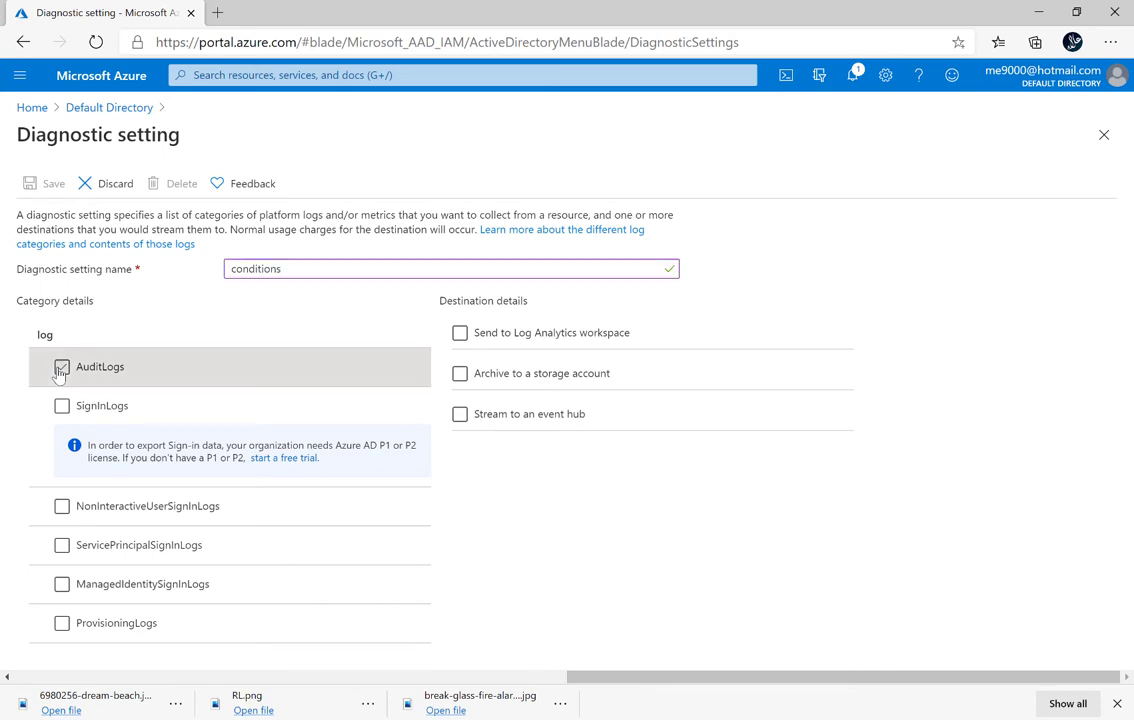
click(62, 407)
click(62, 407)
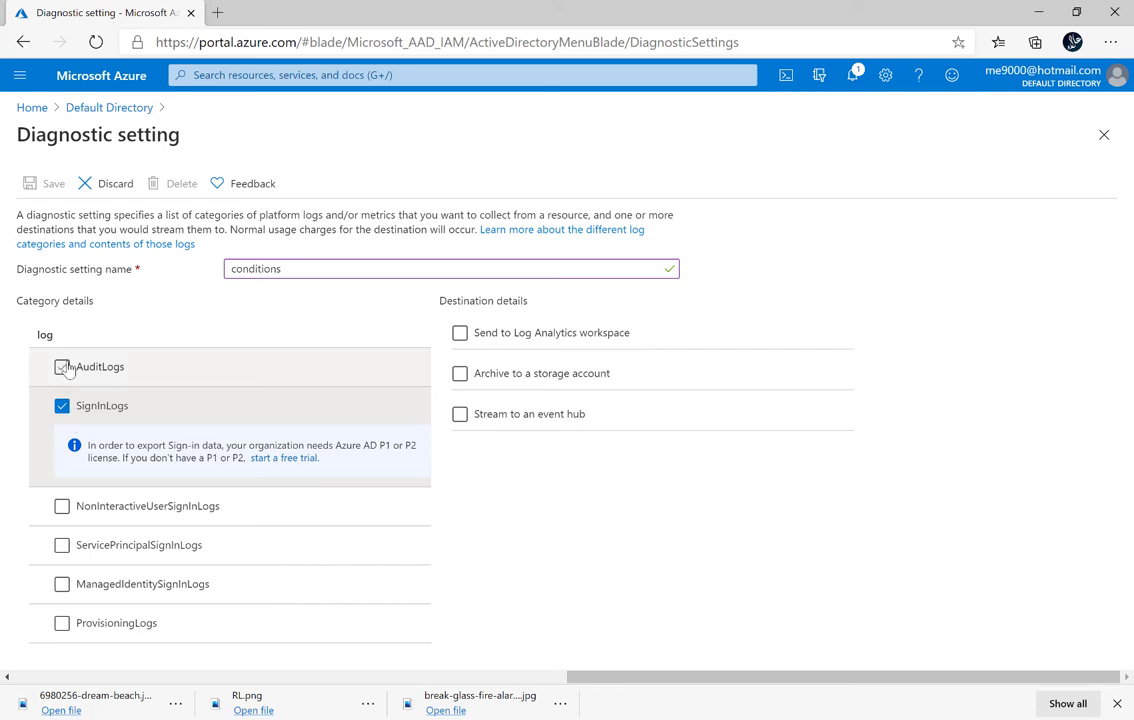
click(63, 368)
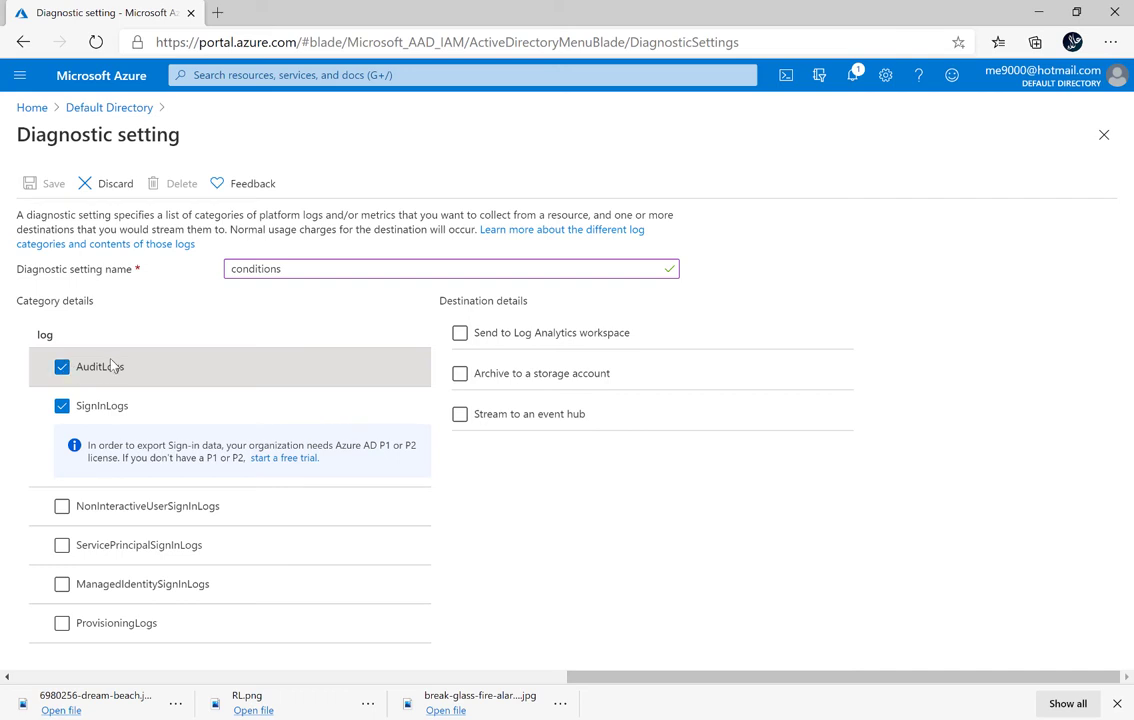
click(63, 507)
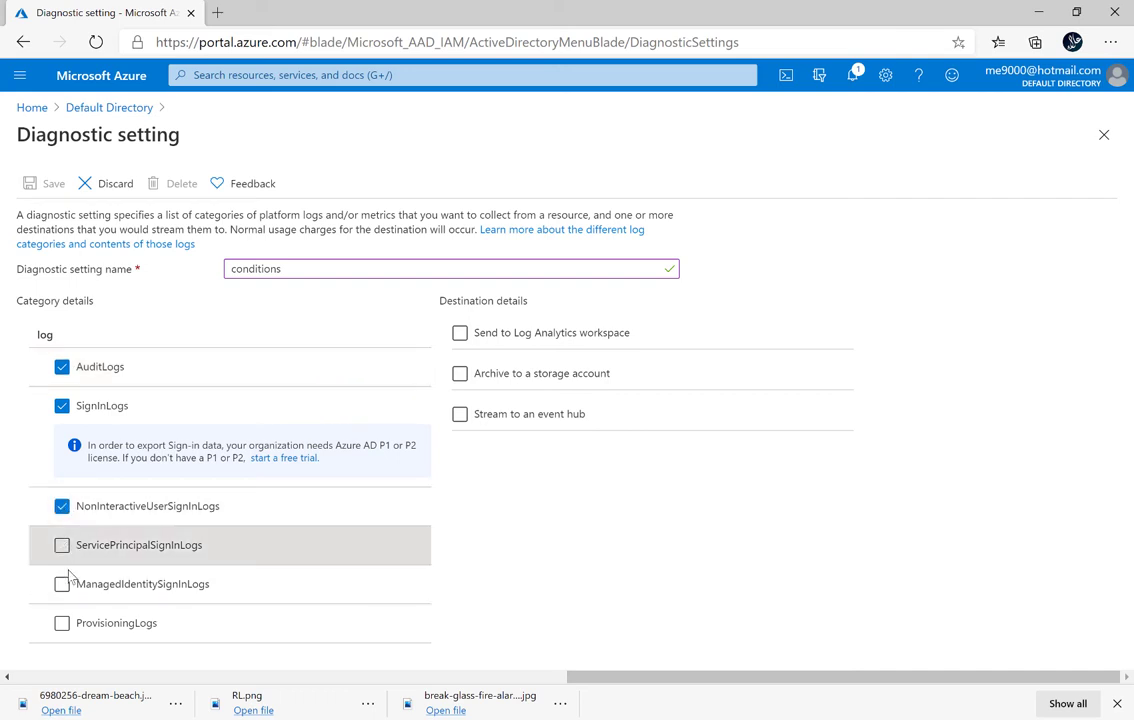
click(62, 545)
click(62, 584)
click(58, 628)
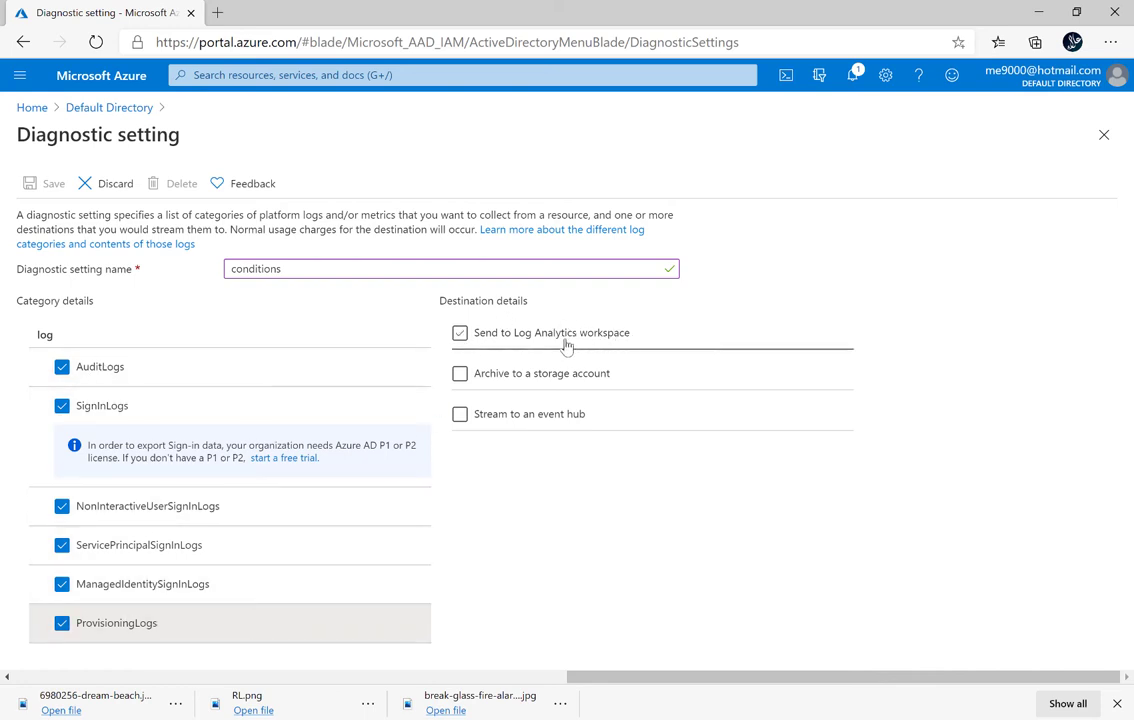
Send the logs to the condition-report Log Analytics workspace and save the diagnostic setting
click(460, 334)
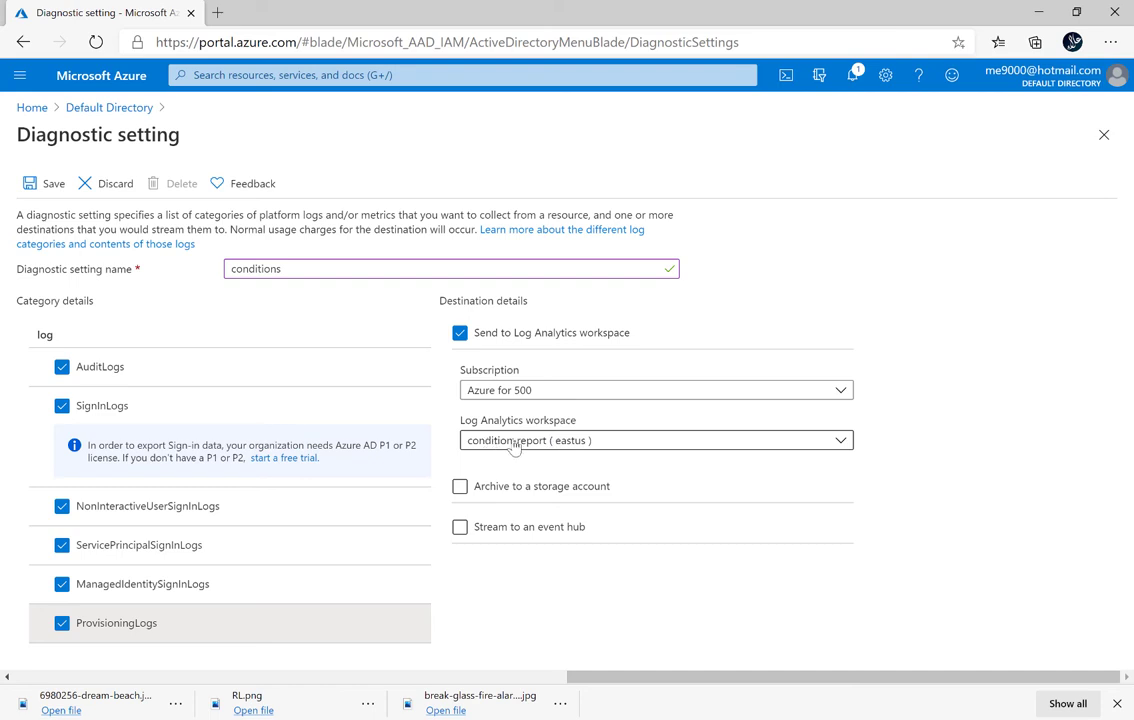
click(843, 440)
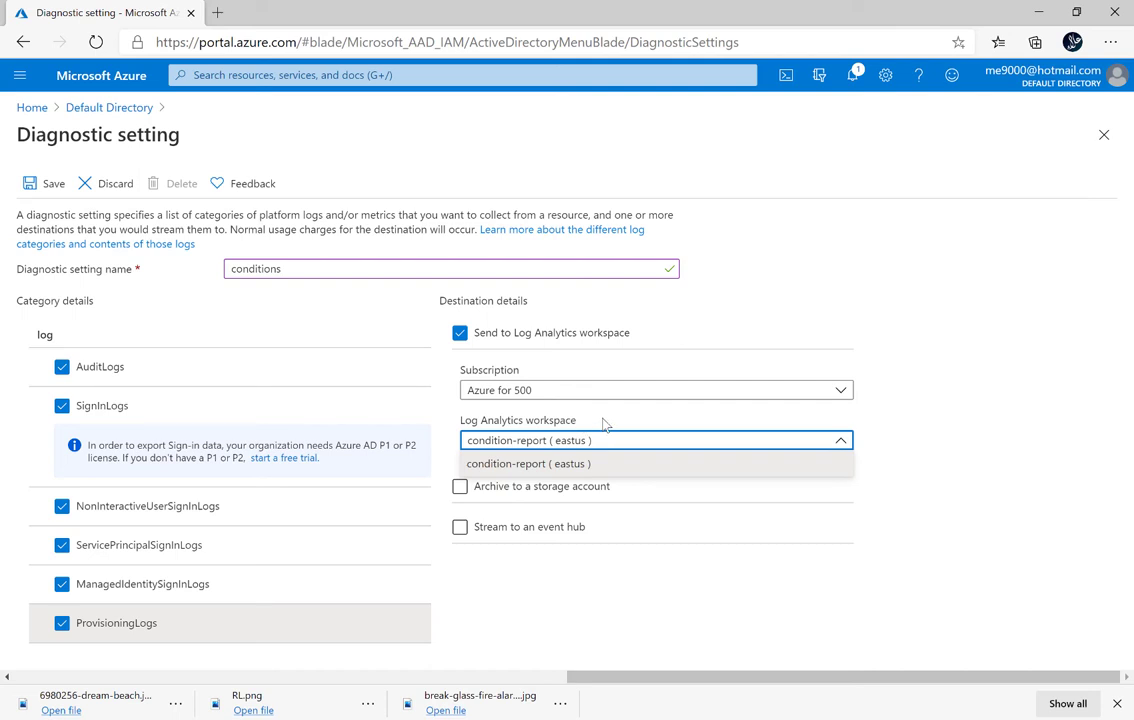
click(590, 465)
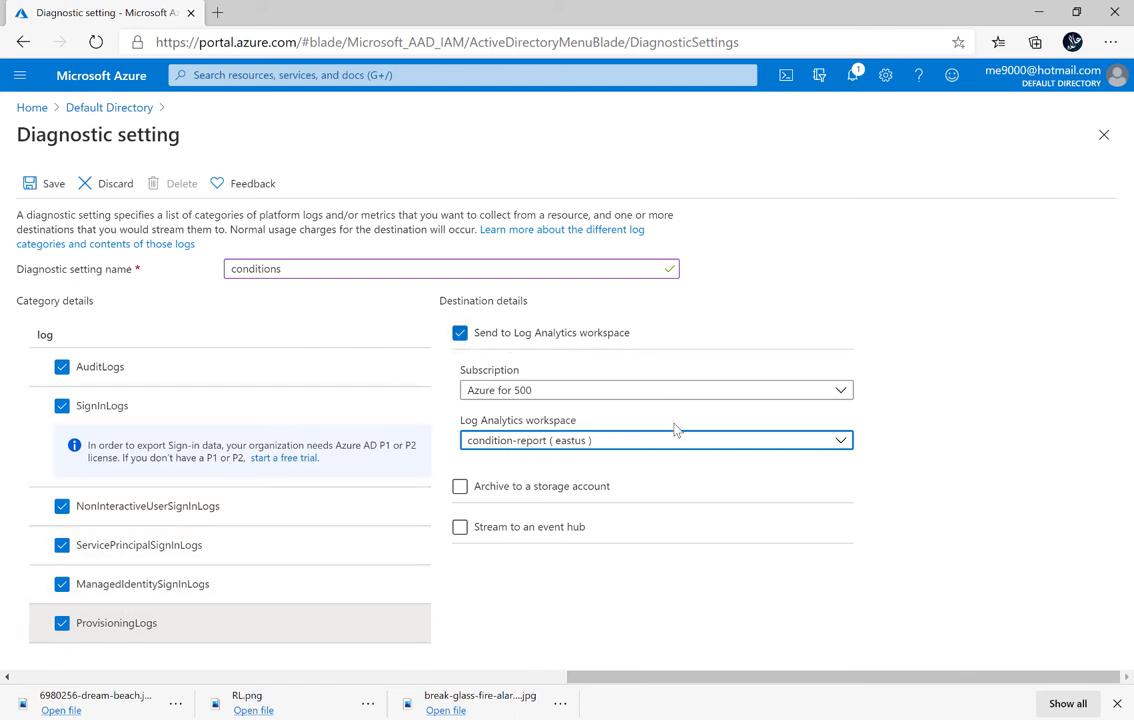
click(46, 184)
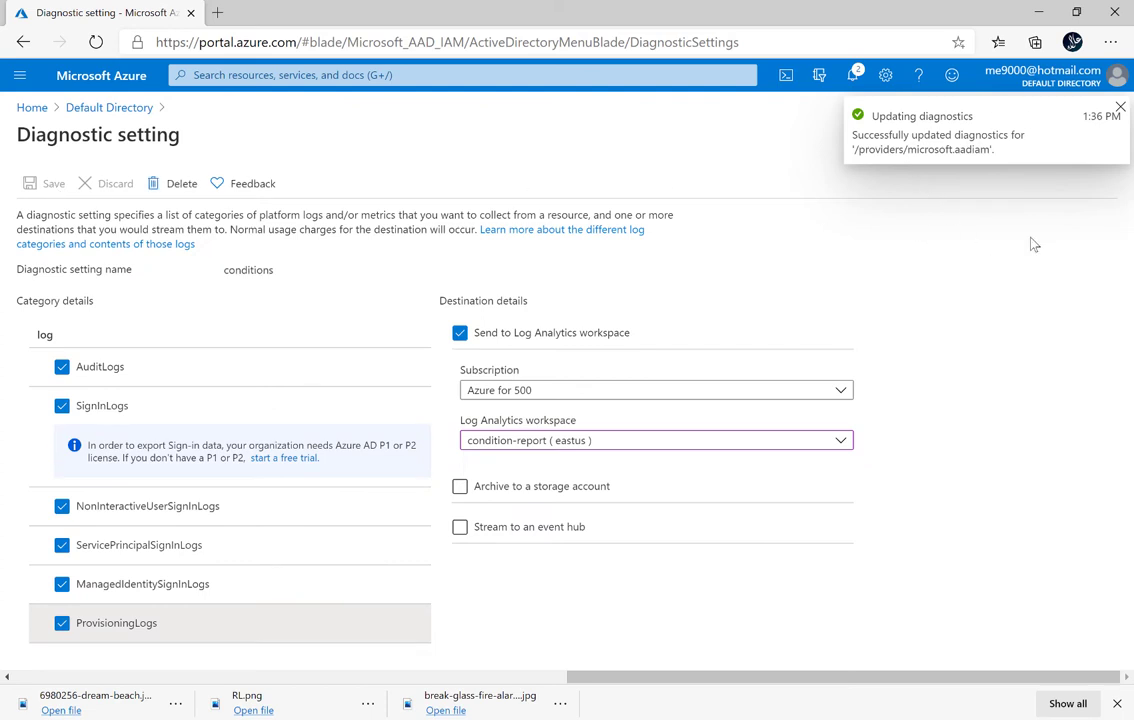
Open the Conditional Access insights and reporting in Azure Active Directory security and examine the impact summary and the breakdown per condition
click(31, 108)
click(241, 183)
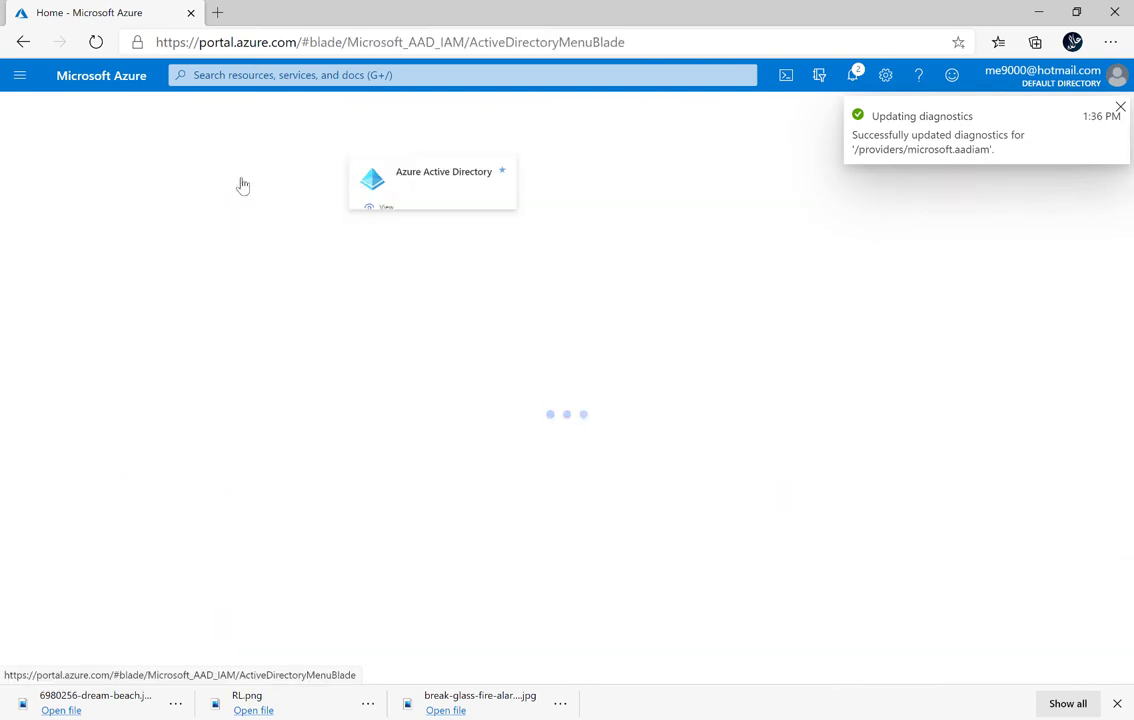
scroll(101, 428, down, 3)
scroll(101, 428, down, 1)
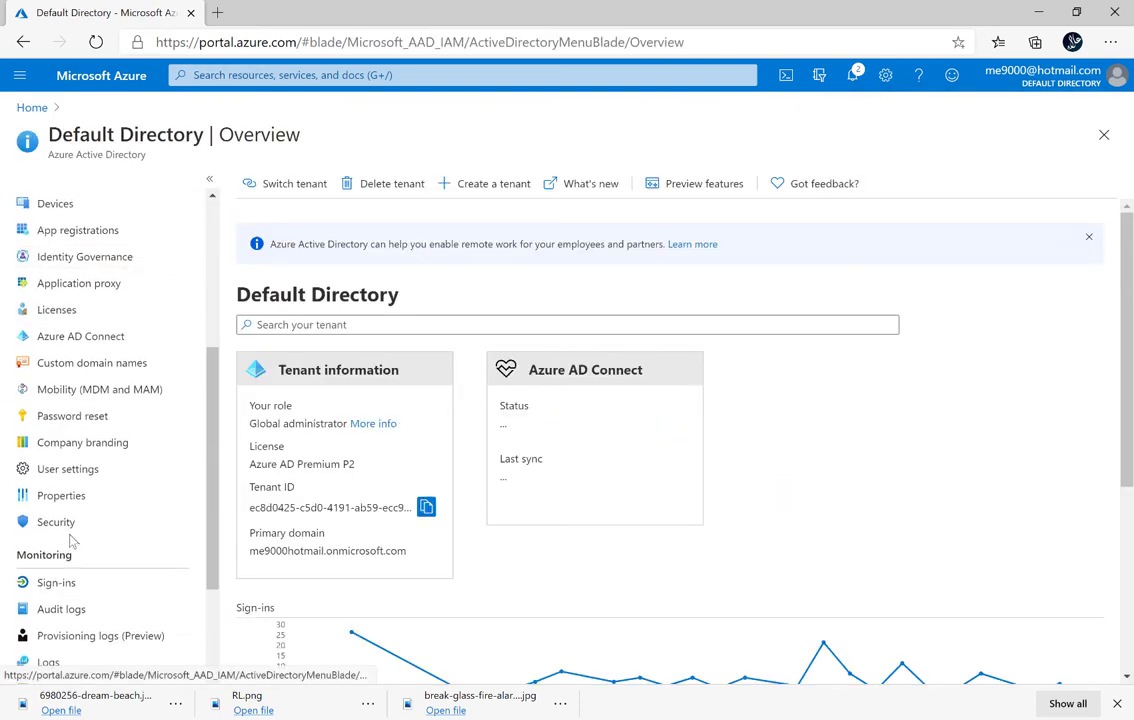
click(56, 522)
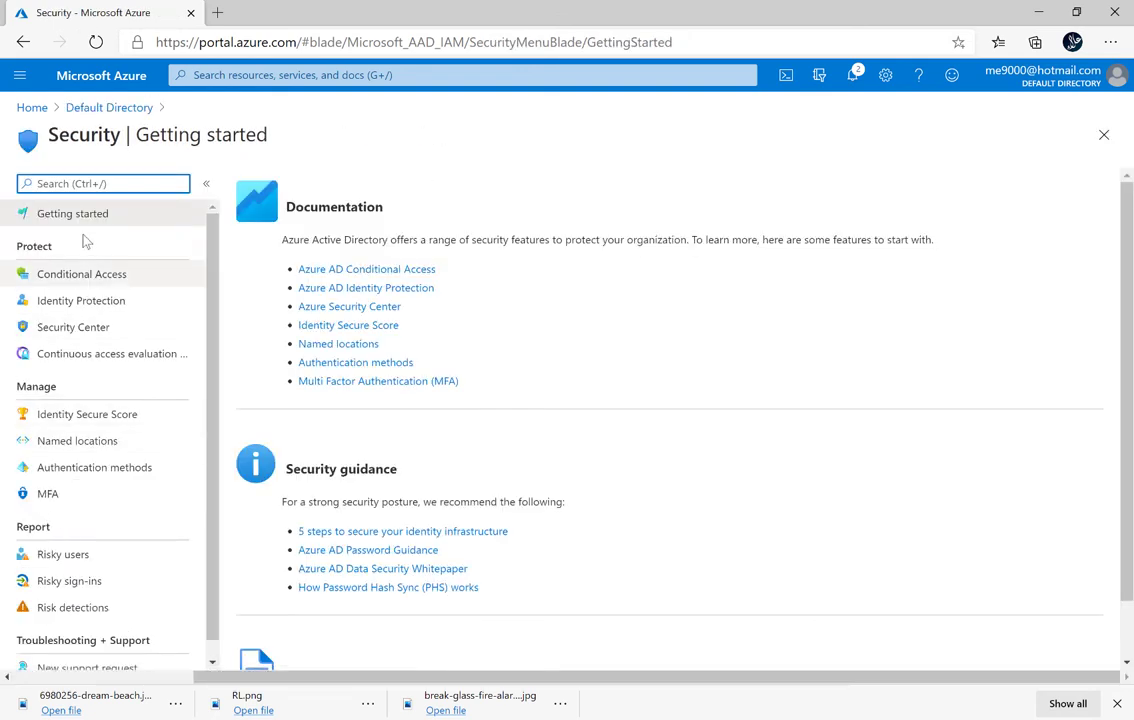
click(116, 273)
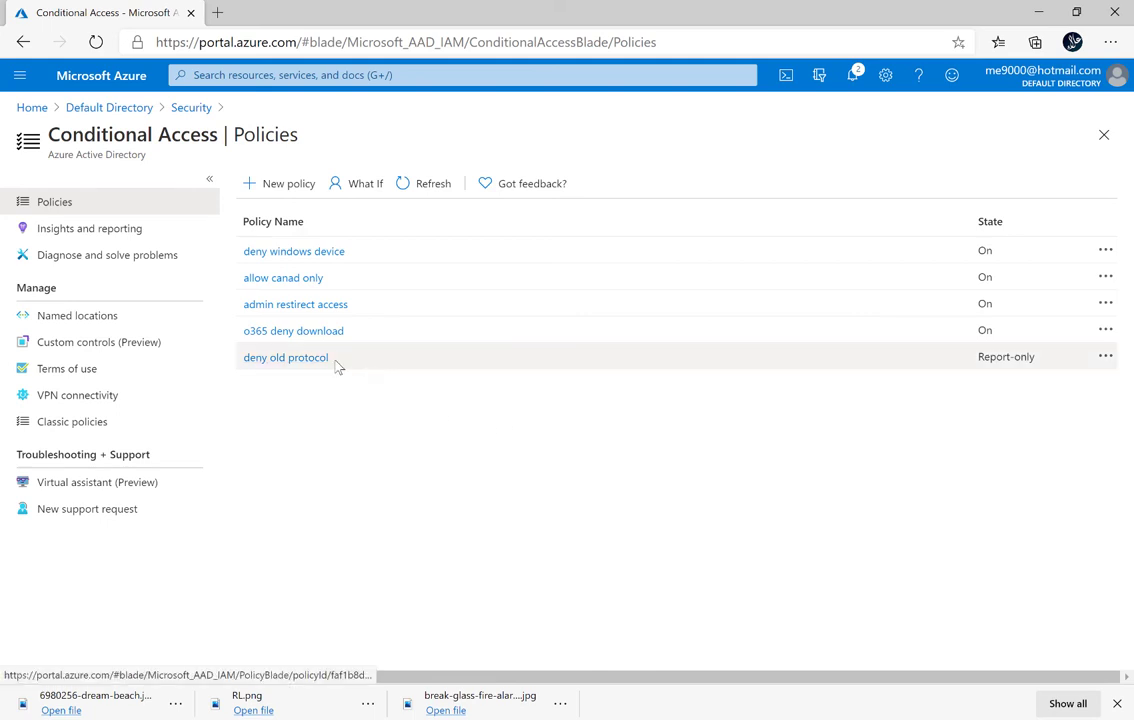
click(104, 230)
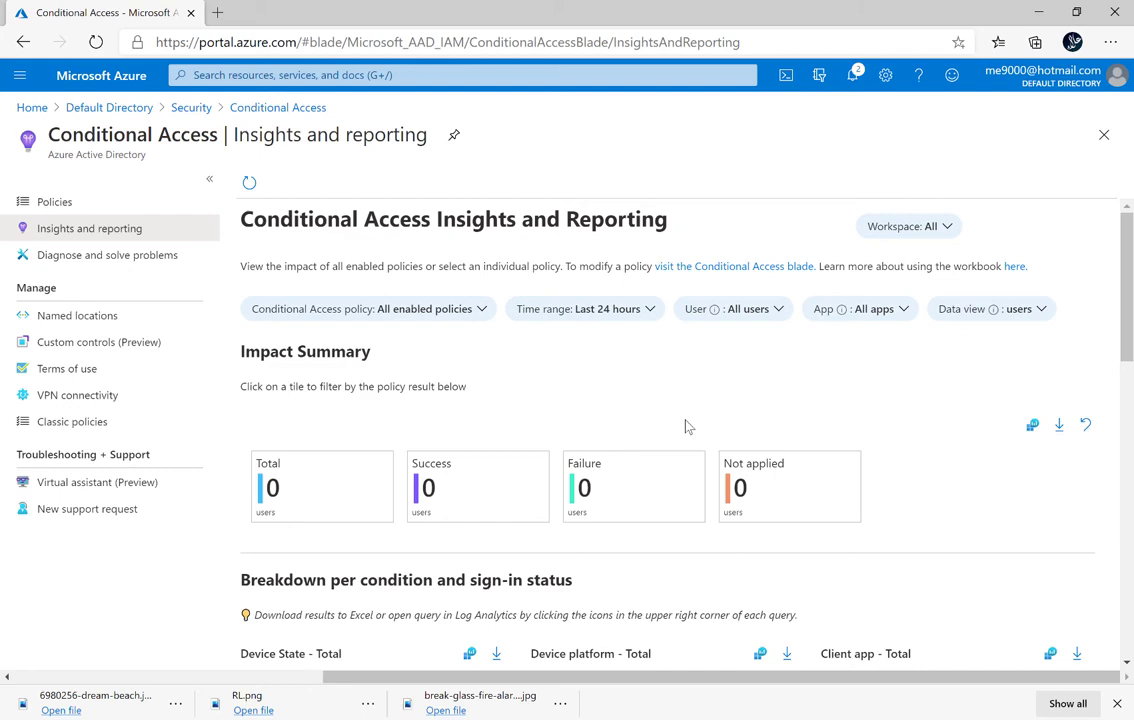
scroll(647, 421, down, 2)
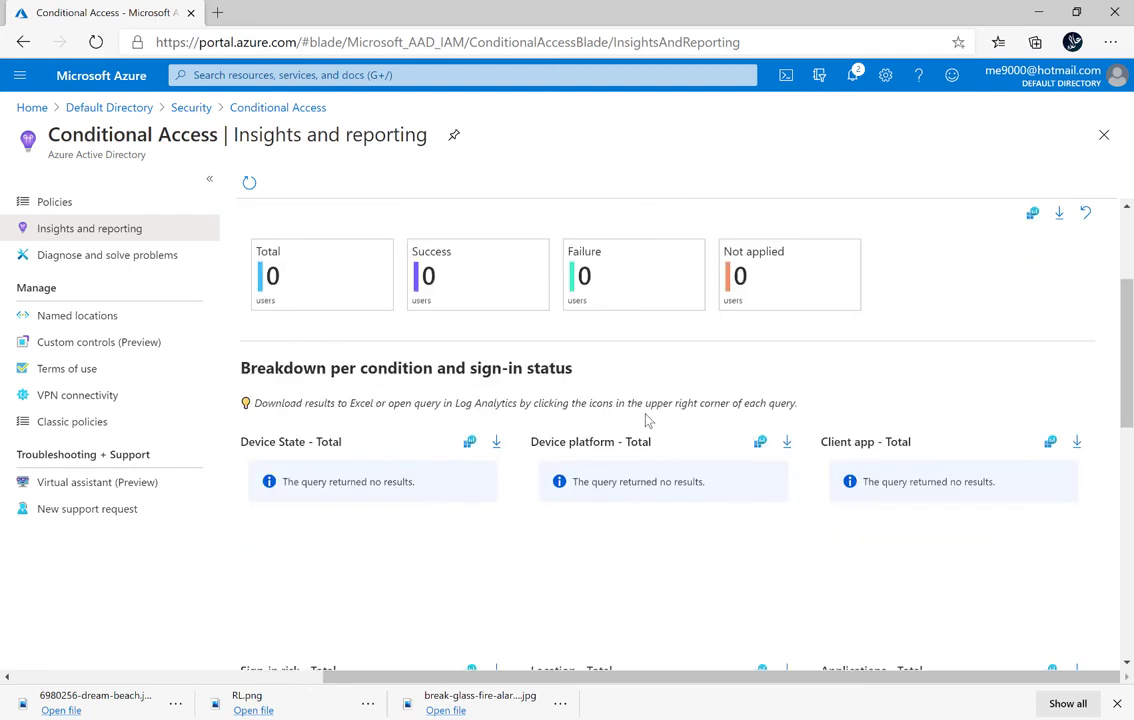
scroll(647, 421, down, 2)
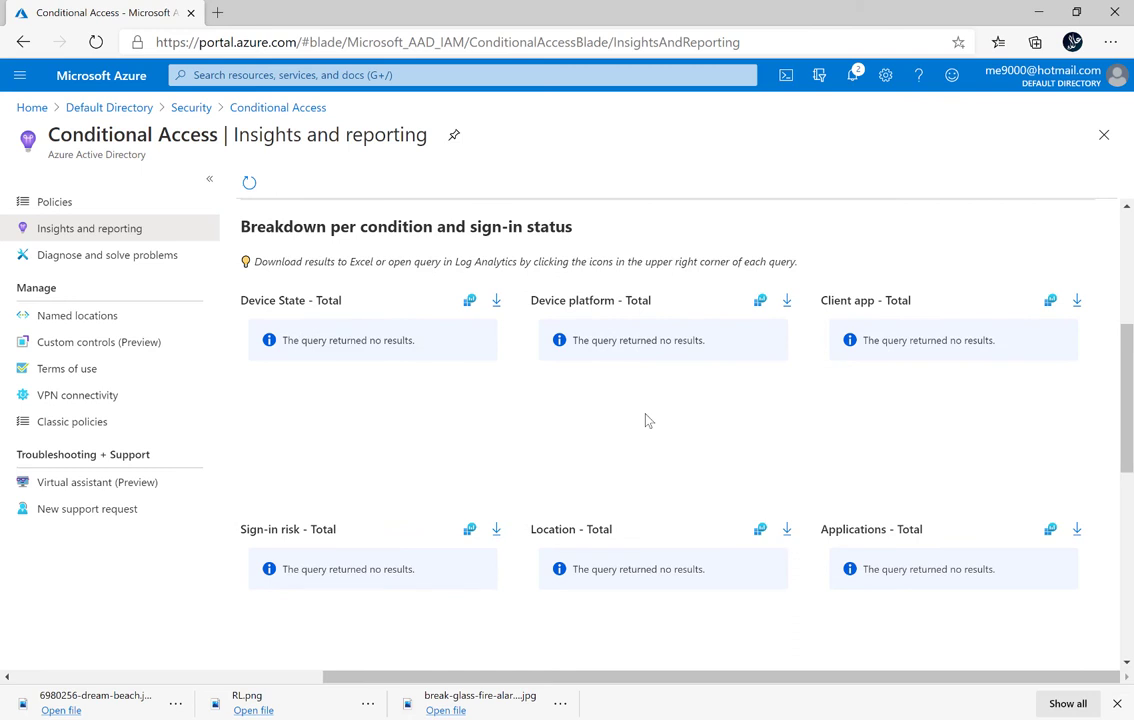
scroll(647, 421, up, 4)
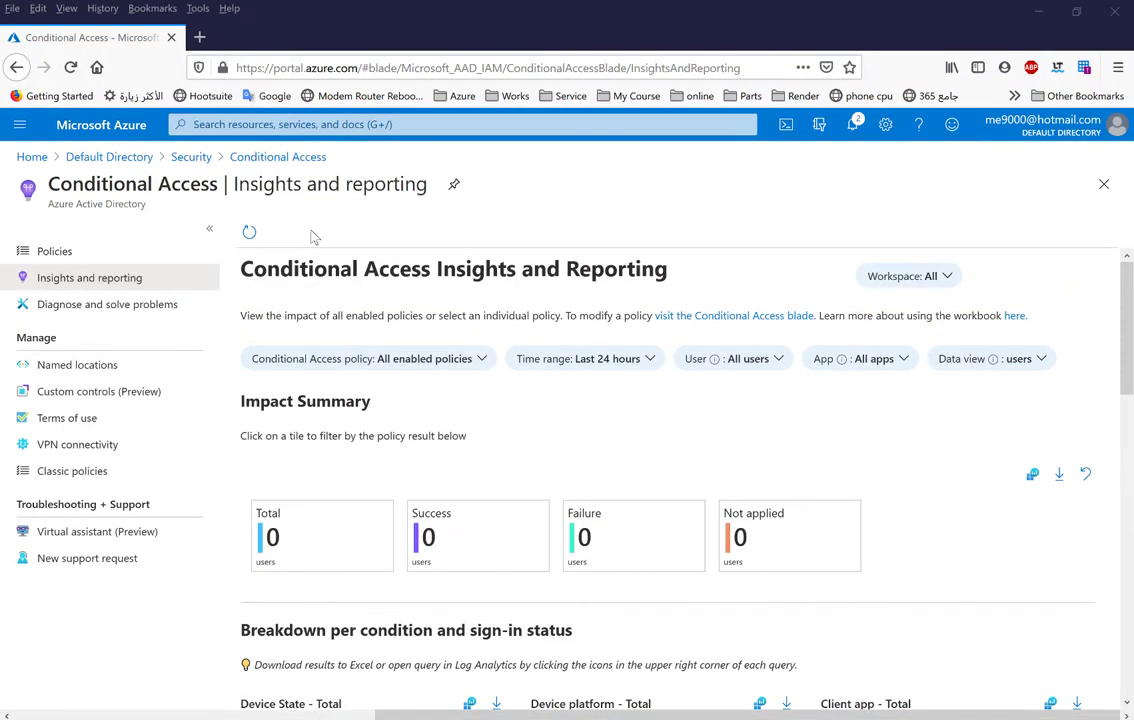
Start a new Conditional Access policy and name it deny access from saudia
click(278, 107)
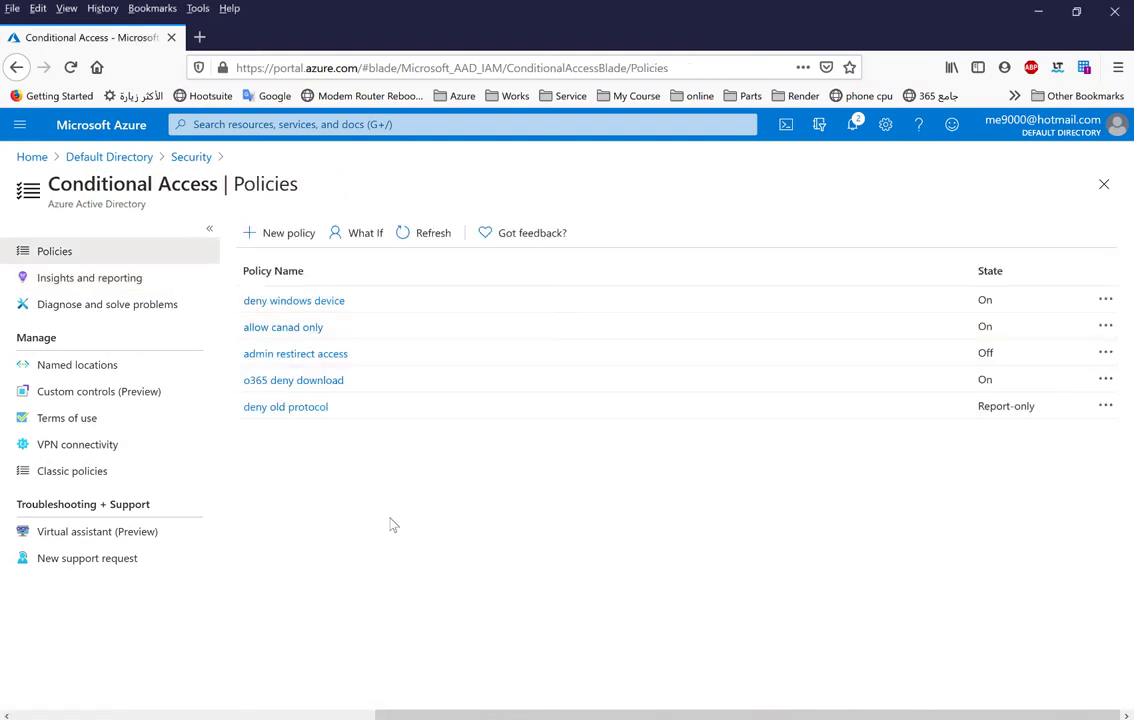
click(280, 236)
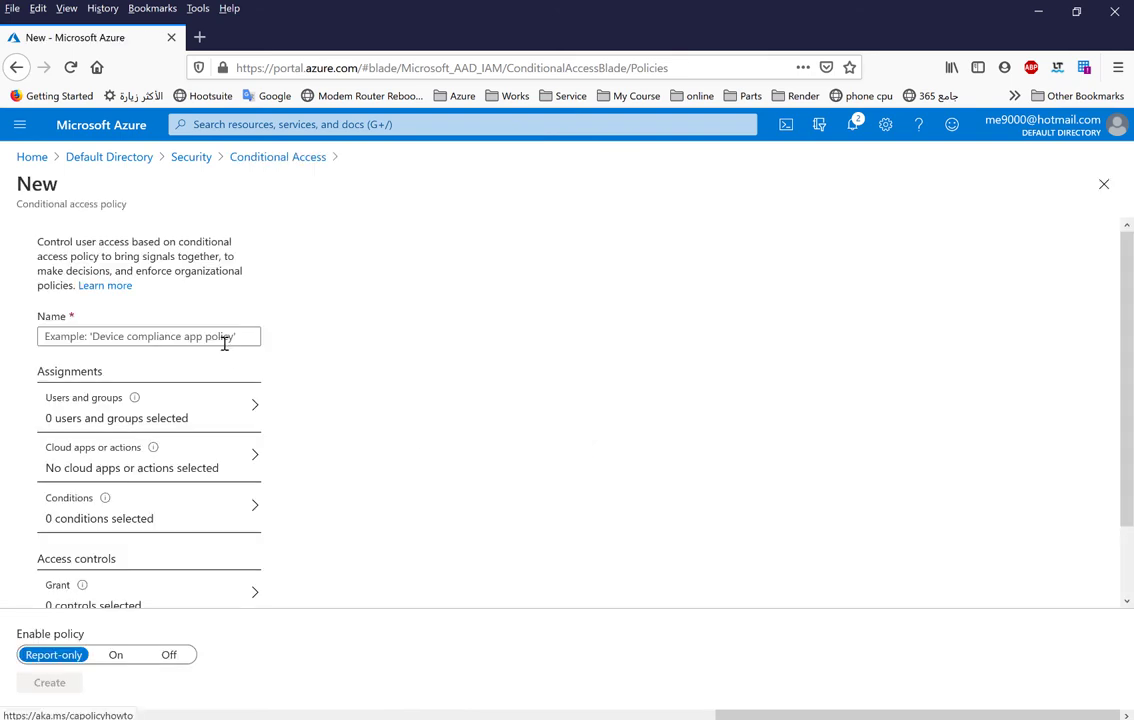
click(223, 337)
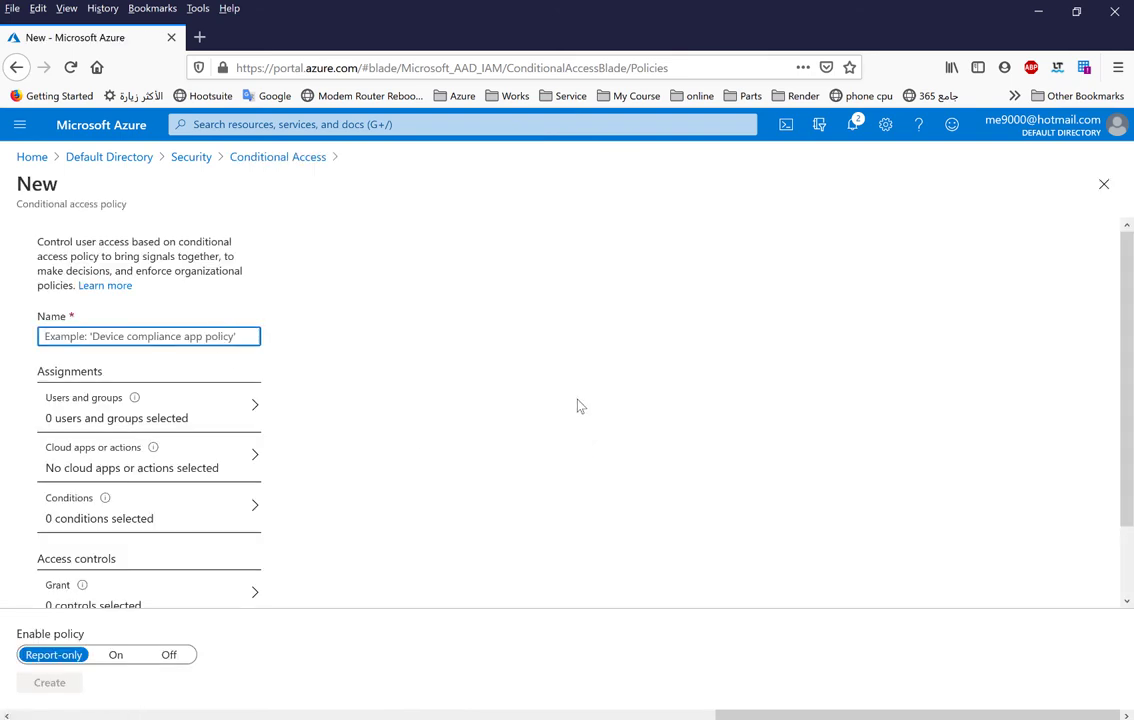
text(deny acc)
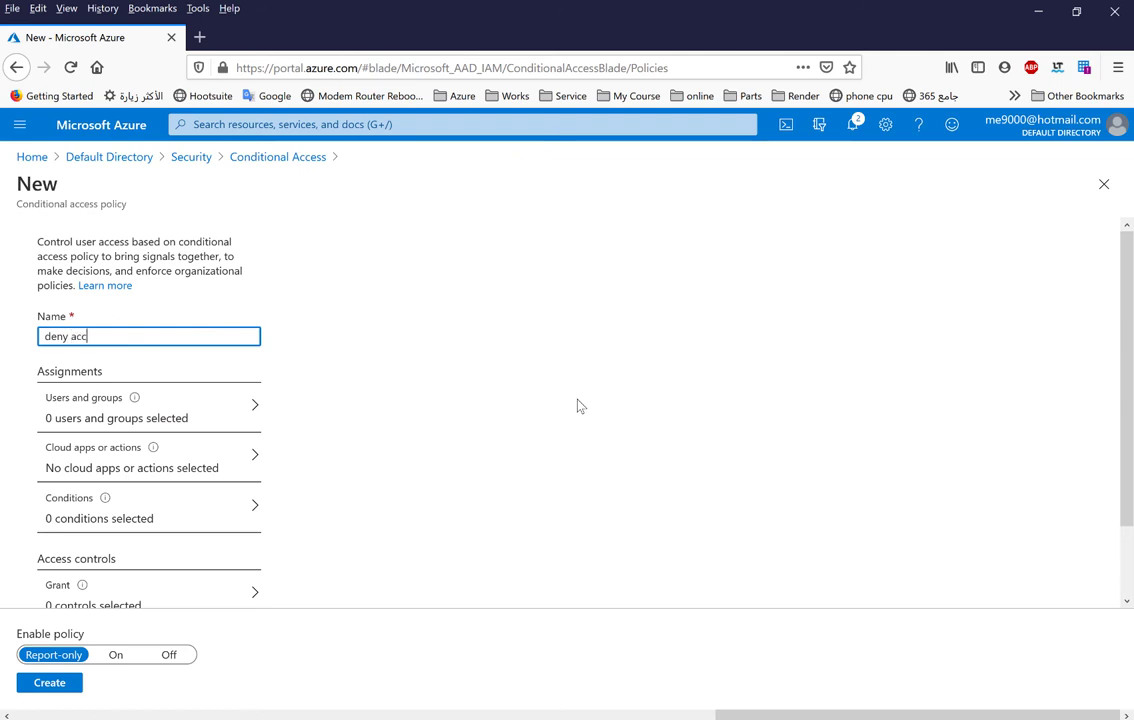
text(ess from saudia)
Assign the policy to selected users and groups, including a single user from the directory list
click(183, 423)
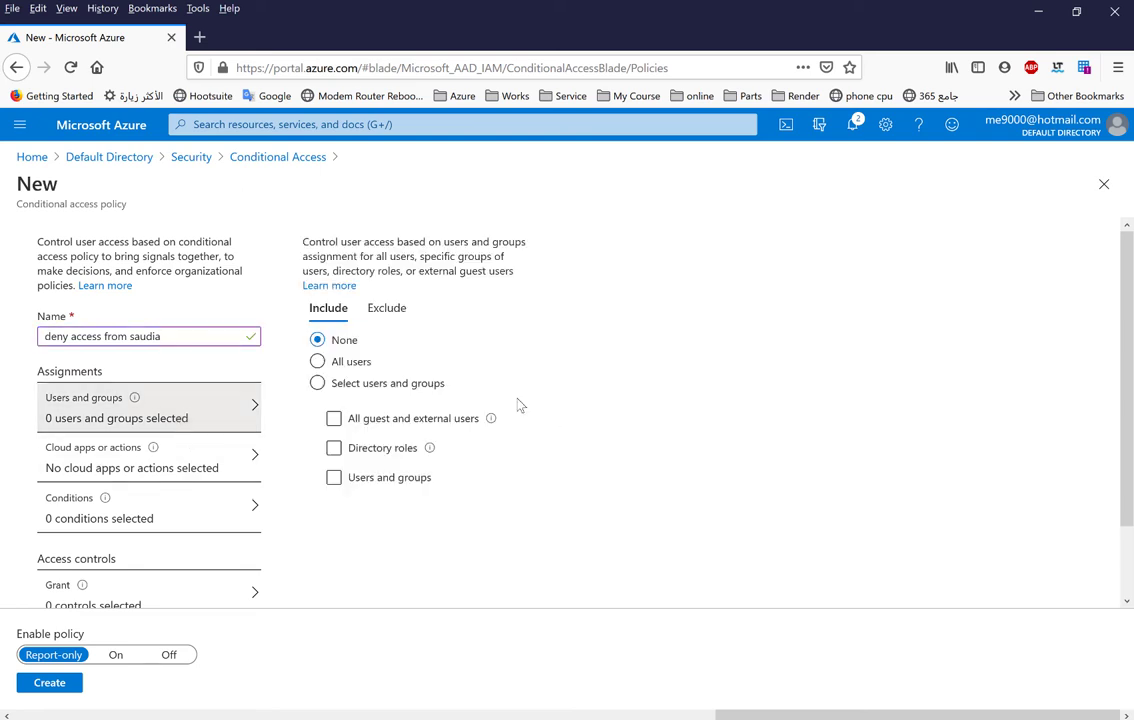
click(395, 384)
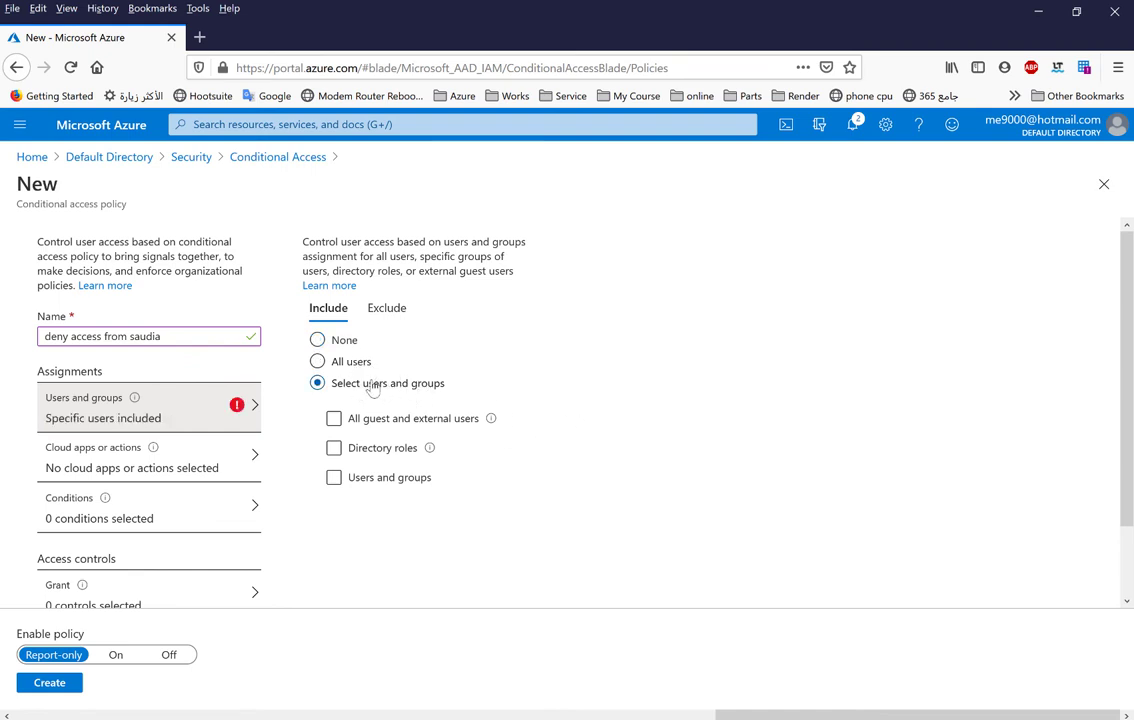
click(412, 479)
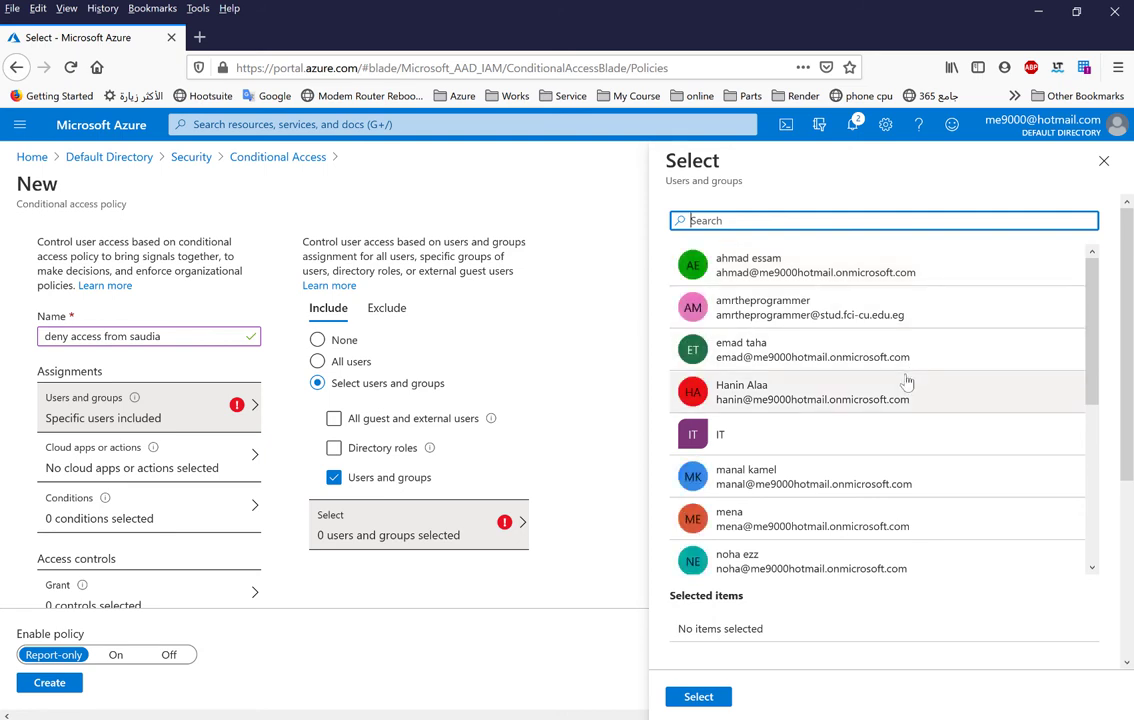
click(778, 572)
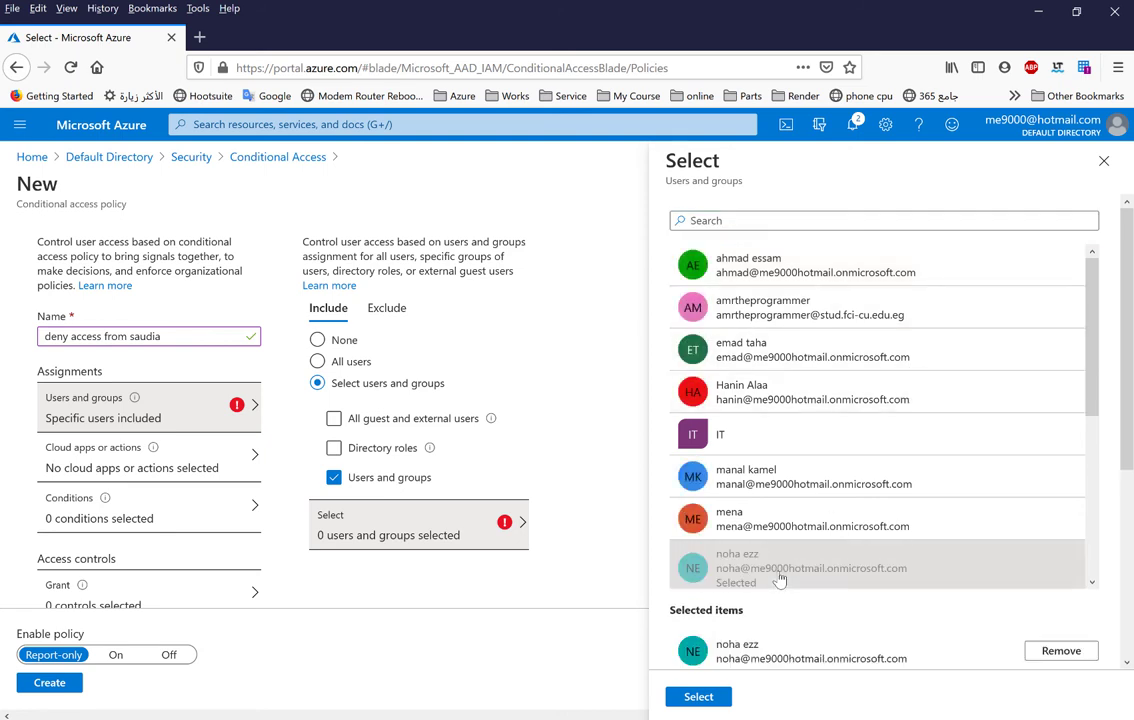
click(717, 704)
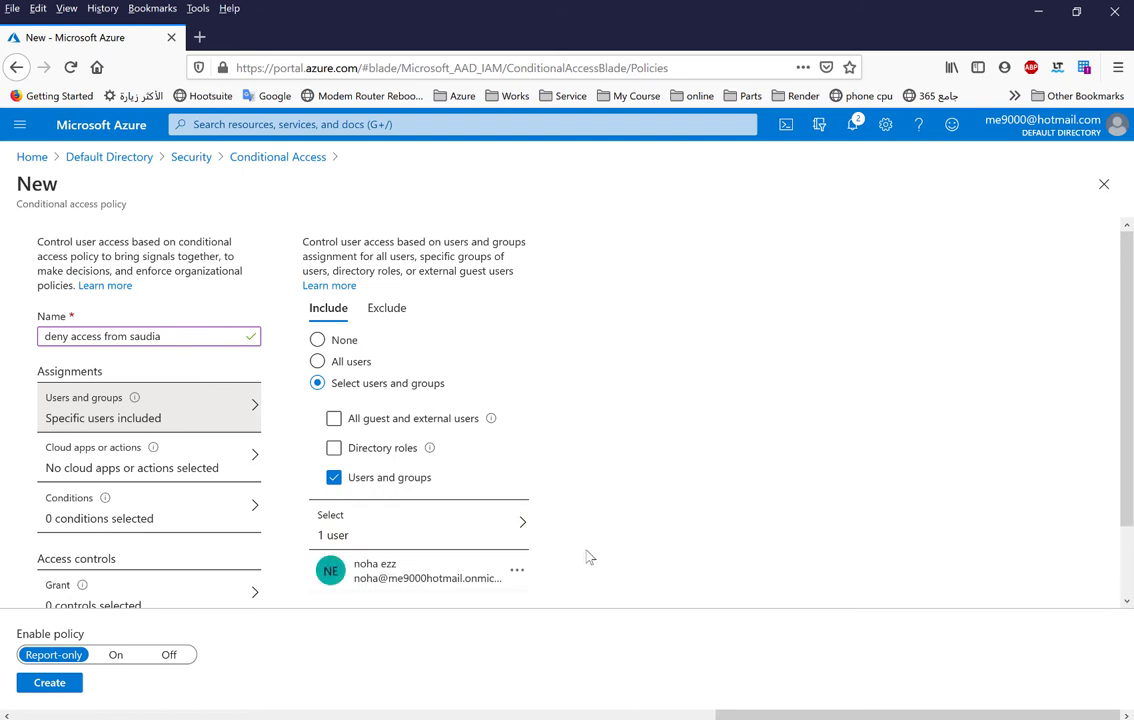
Configure the policy's Locations condition to include any location
click(152, 508)
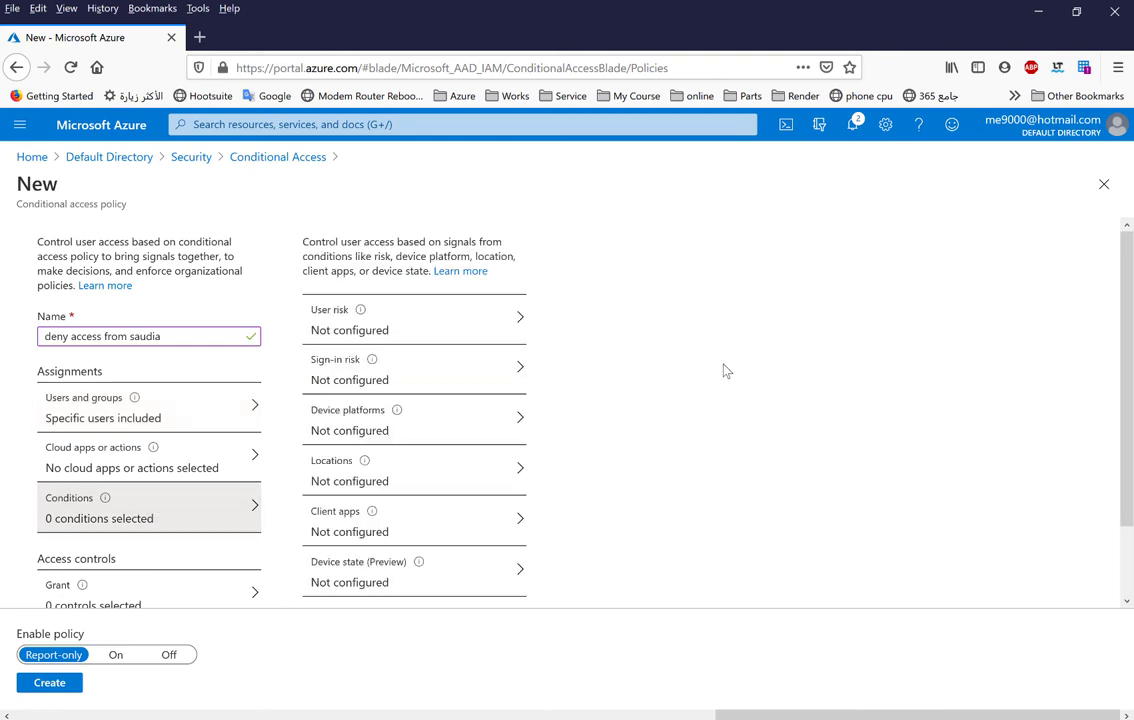
click(483, 472)
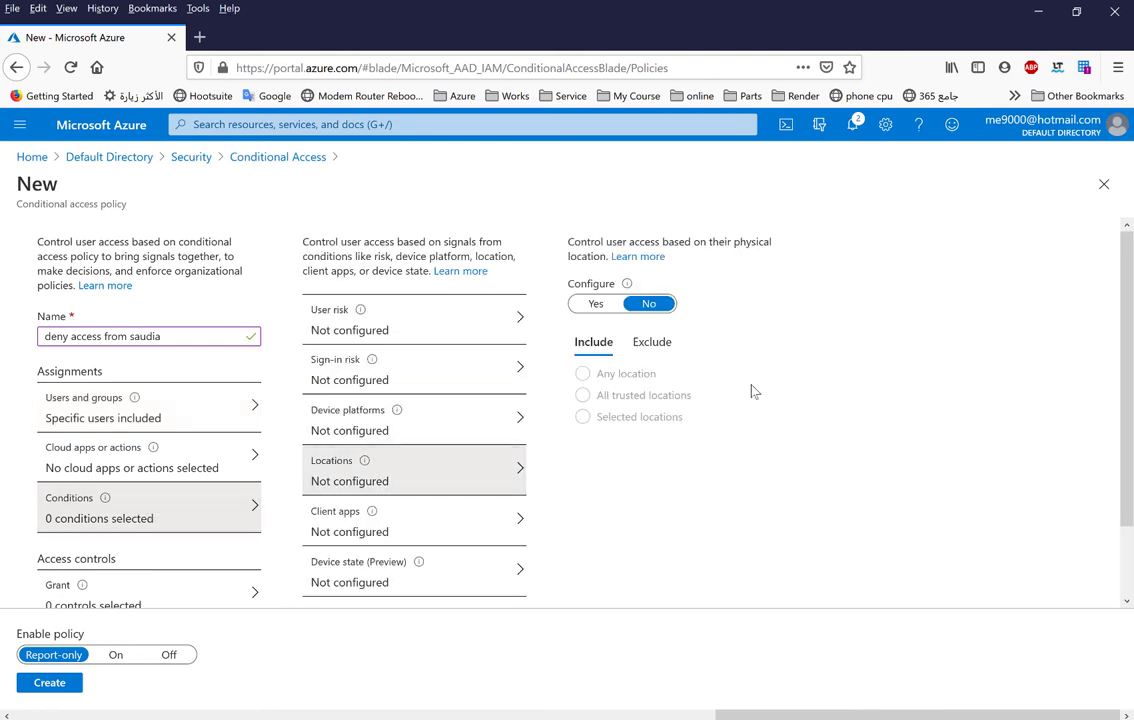
click(597, 304)
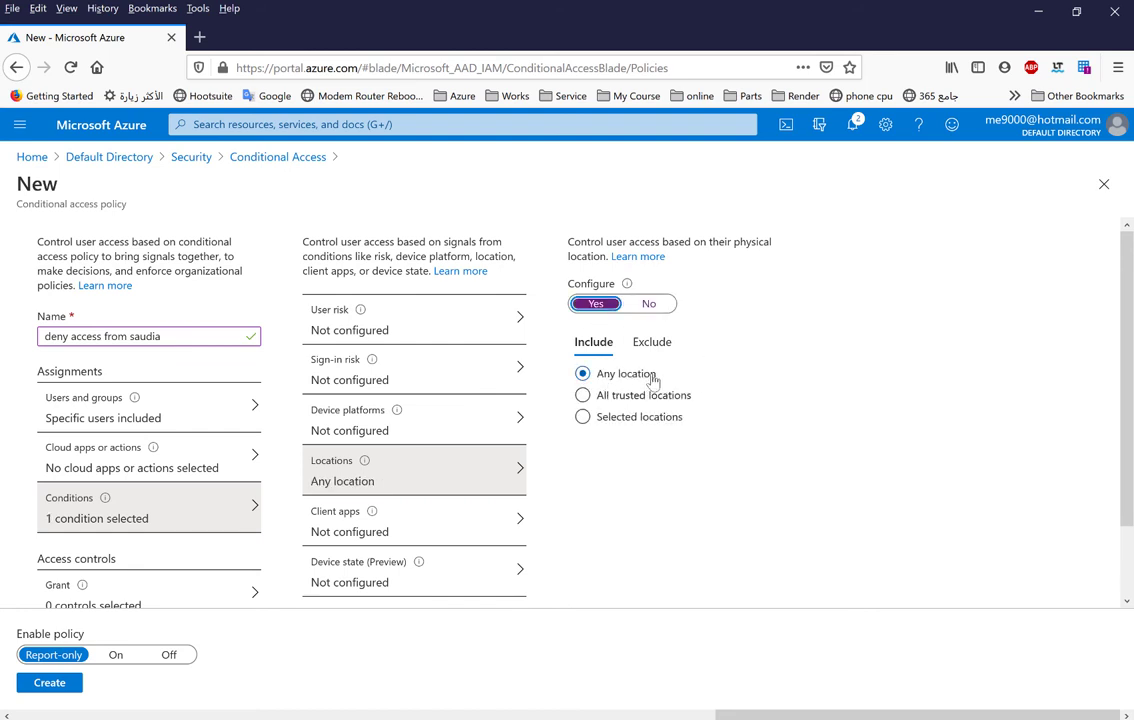
Set the policy's Grant access control to Block access
scroll(673, 519, down, 2)
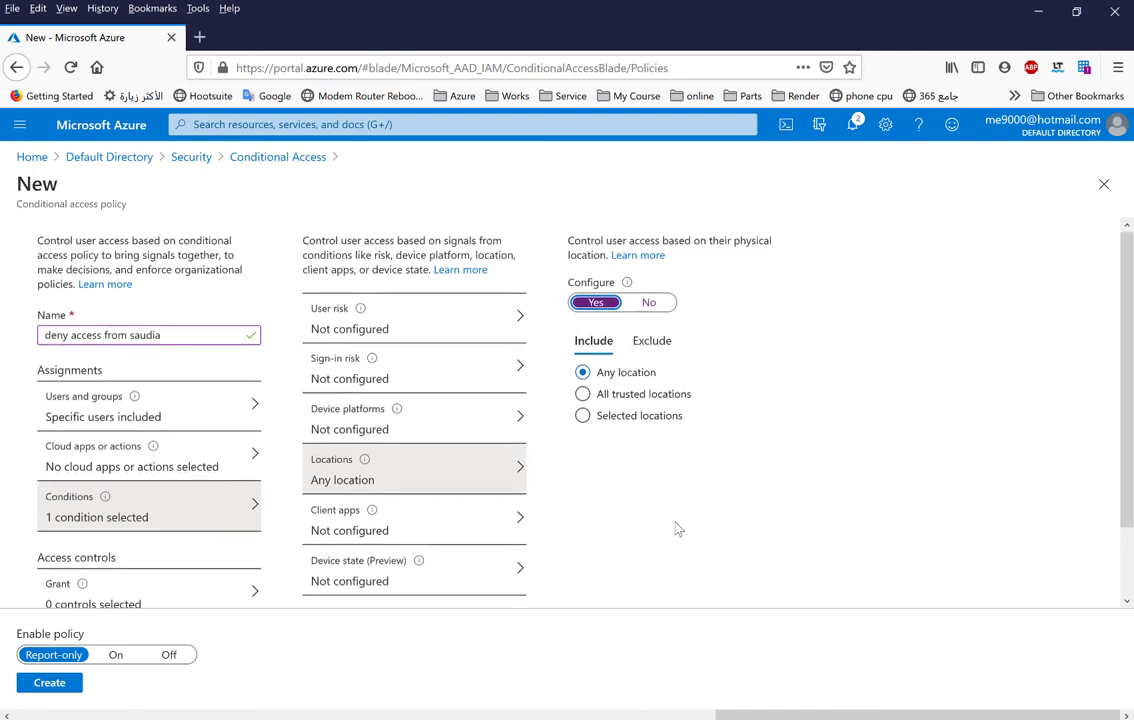
click(150, 520)
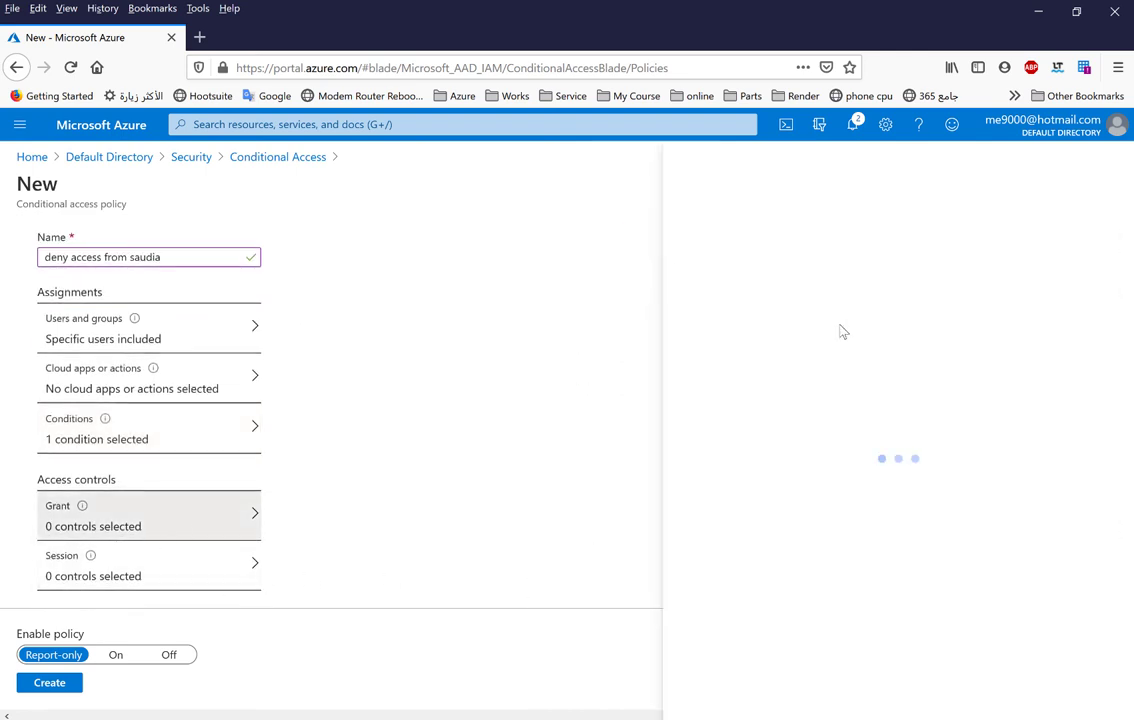
click(888, 255)
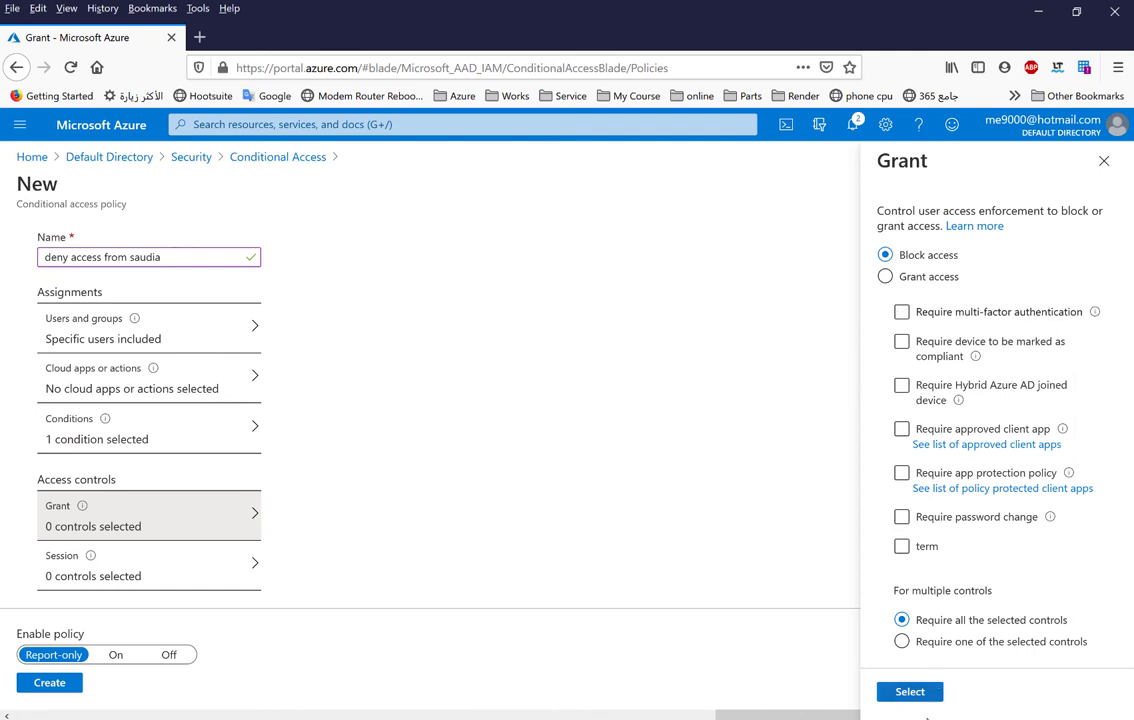
click(918, 691)
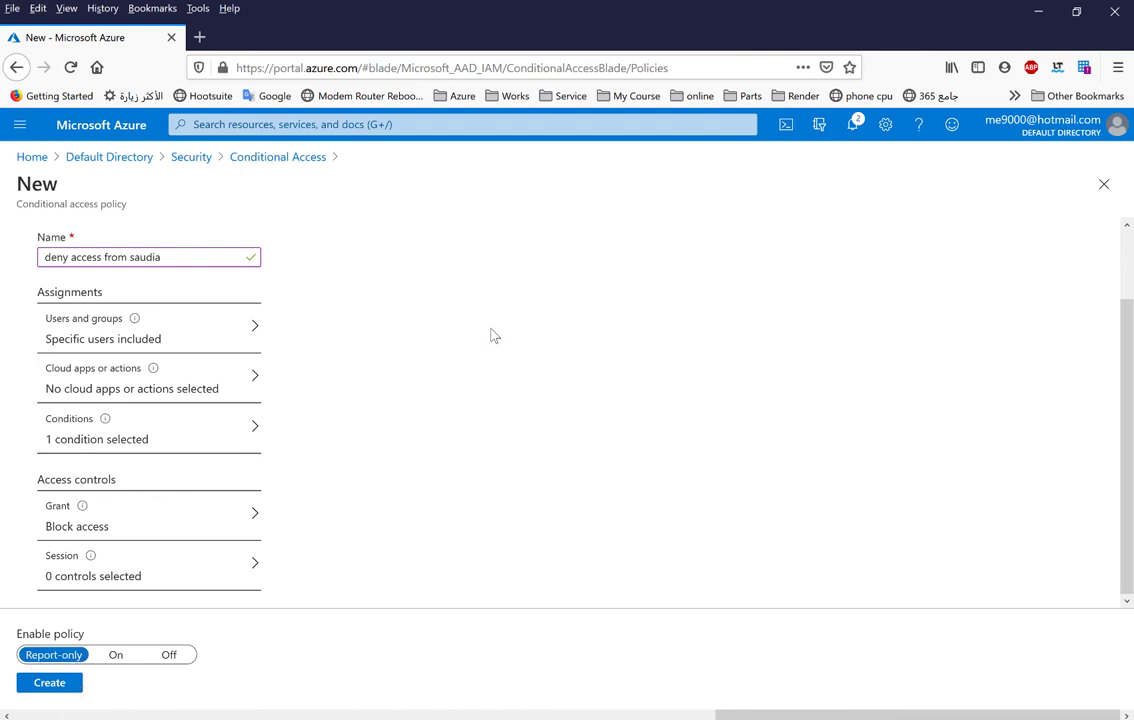
Rename the policy deny access from any location and create it in Report-only mode
drag(160, 258, 132, 259)
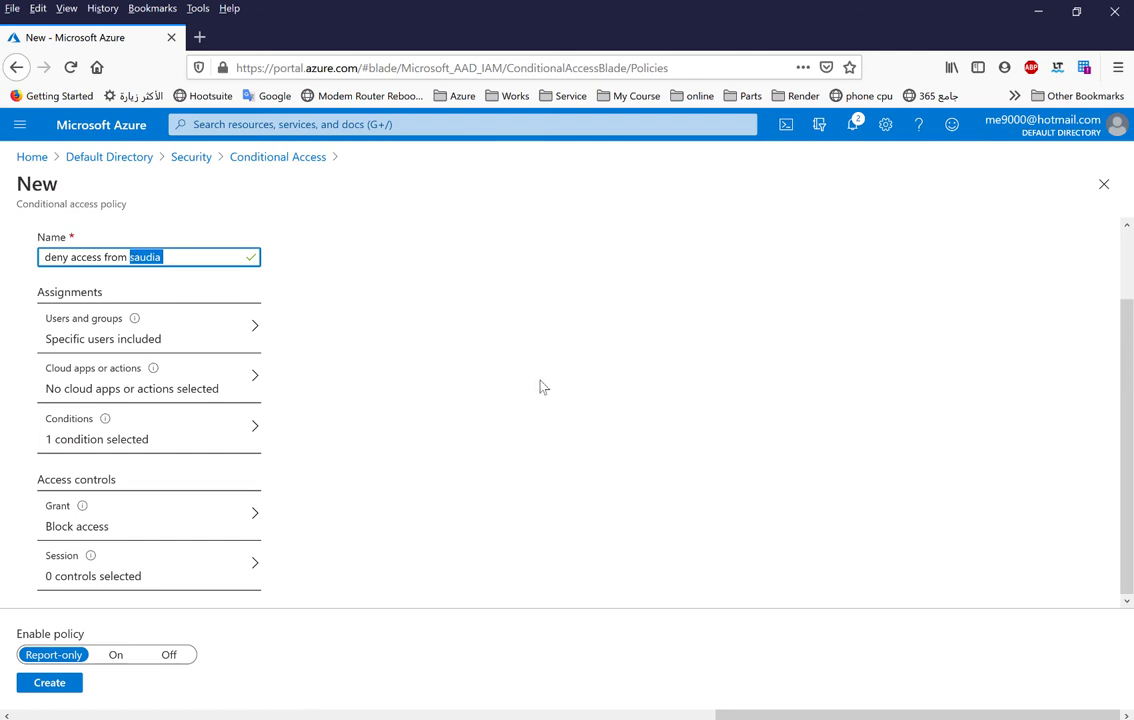
text(any location)
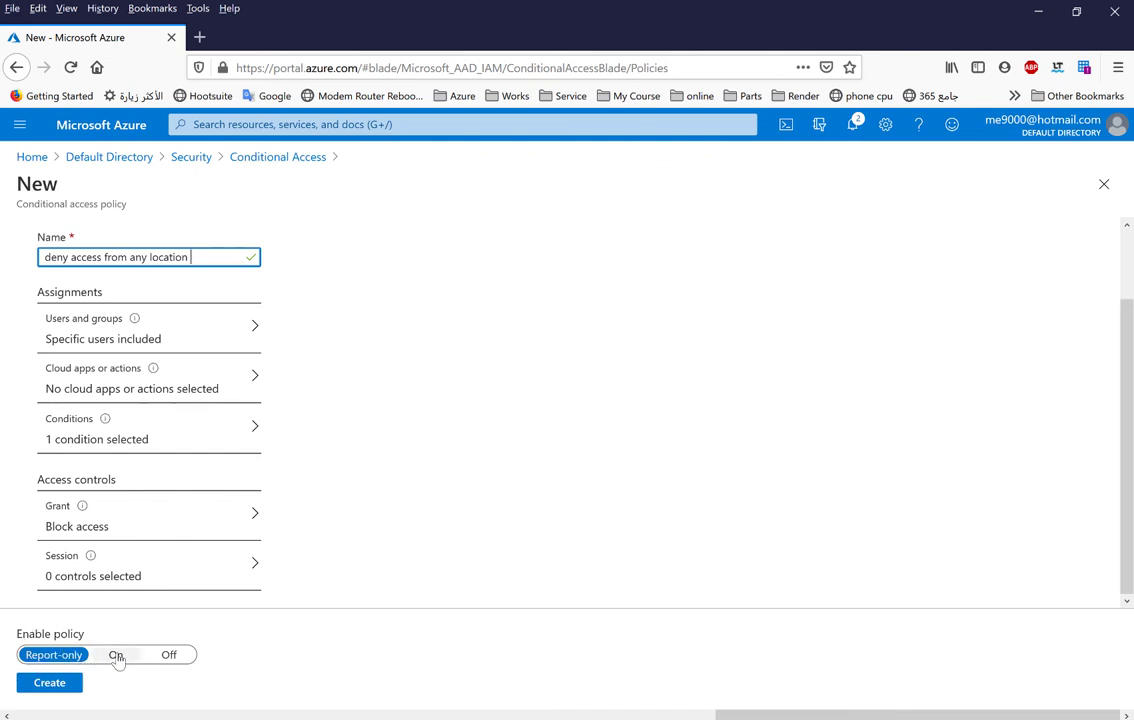
click(60, 681)
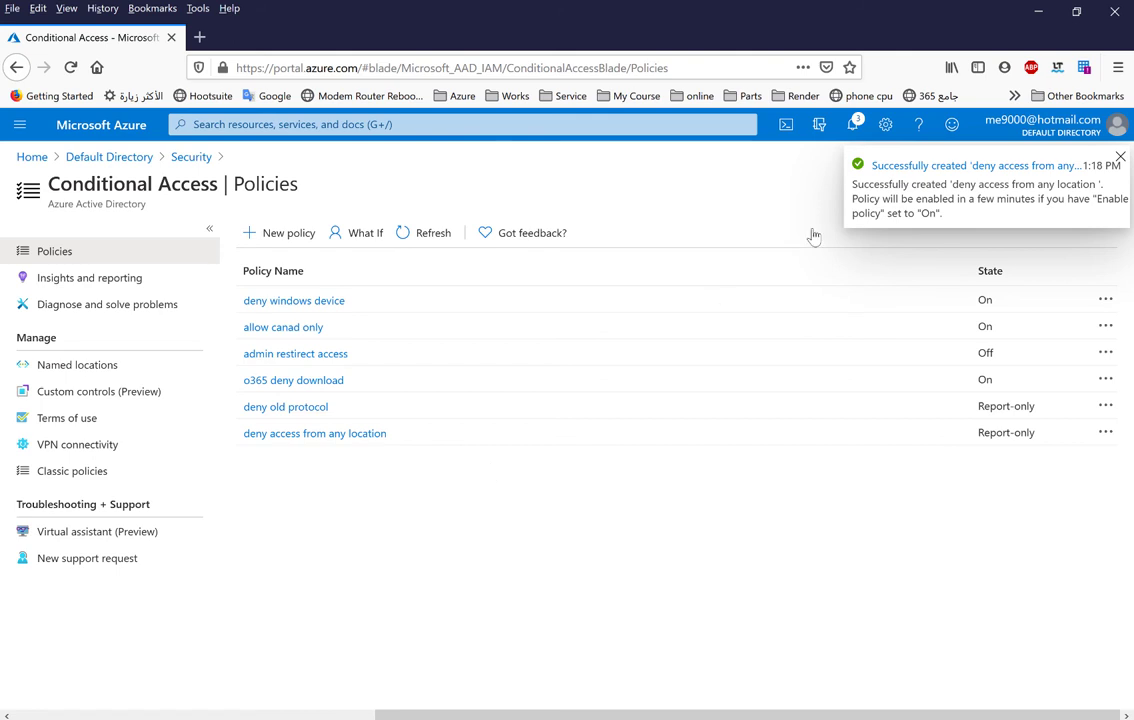
click(1120, 160)
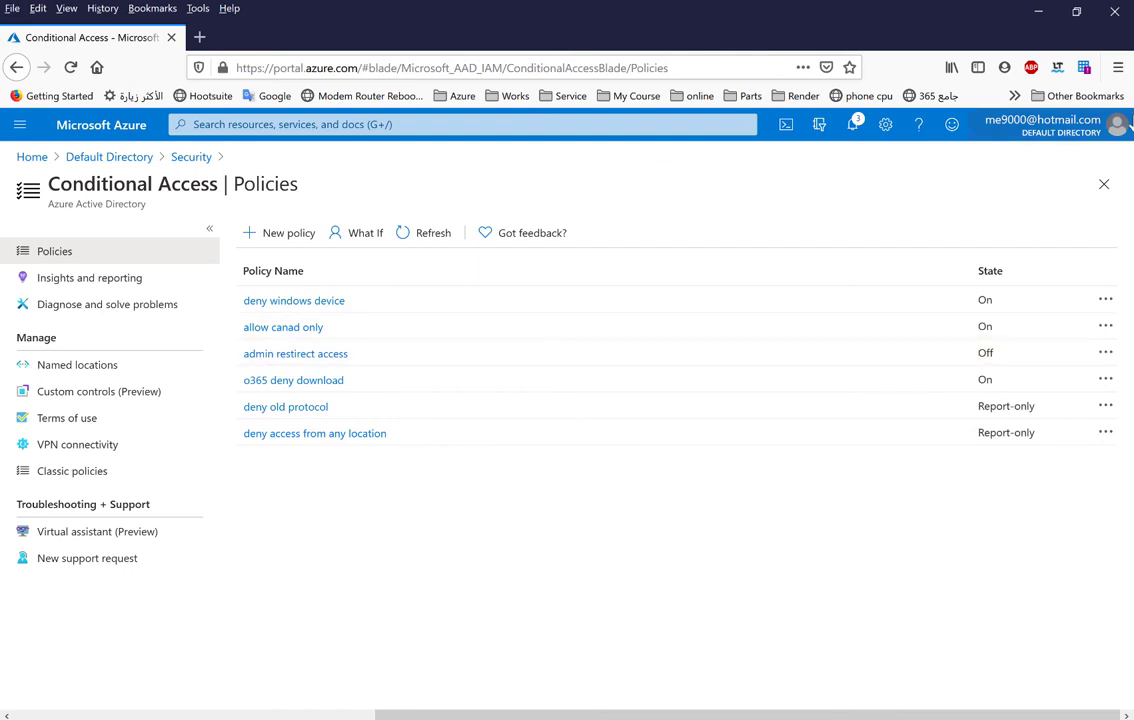
Switch to Microsoft Edge and open the Azure portal sign-in page in a new tab
click(1116, 126)
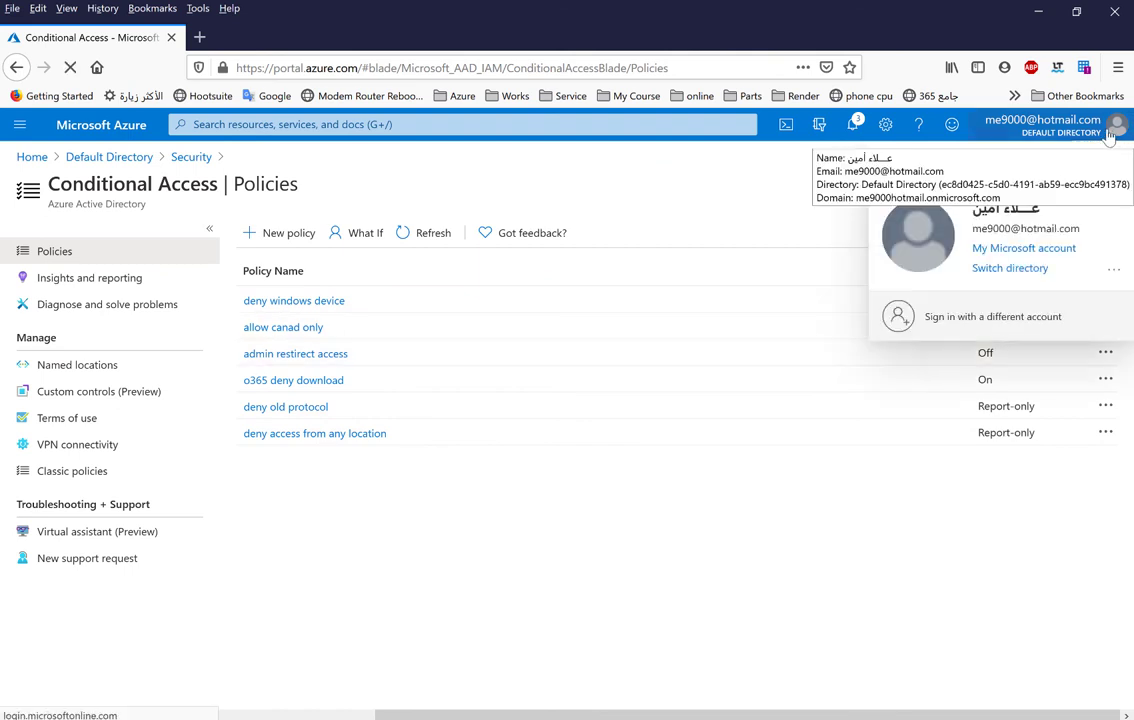
click(668, 491)
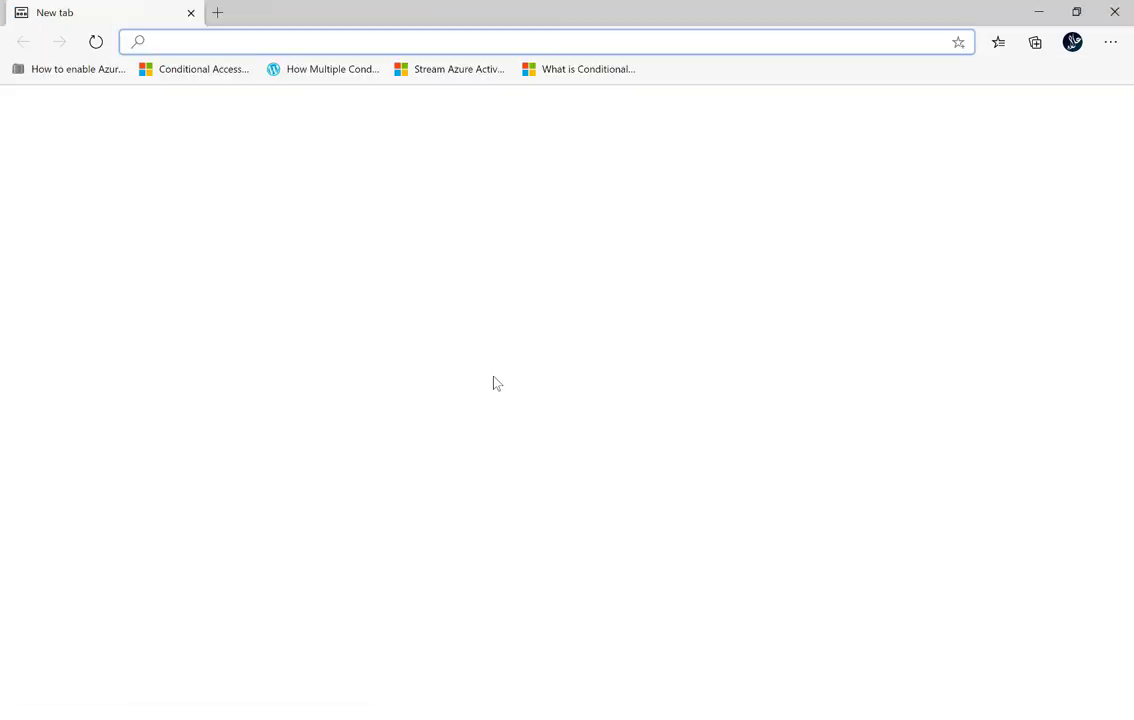
text(po)
key(Return)
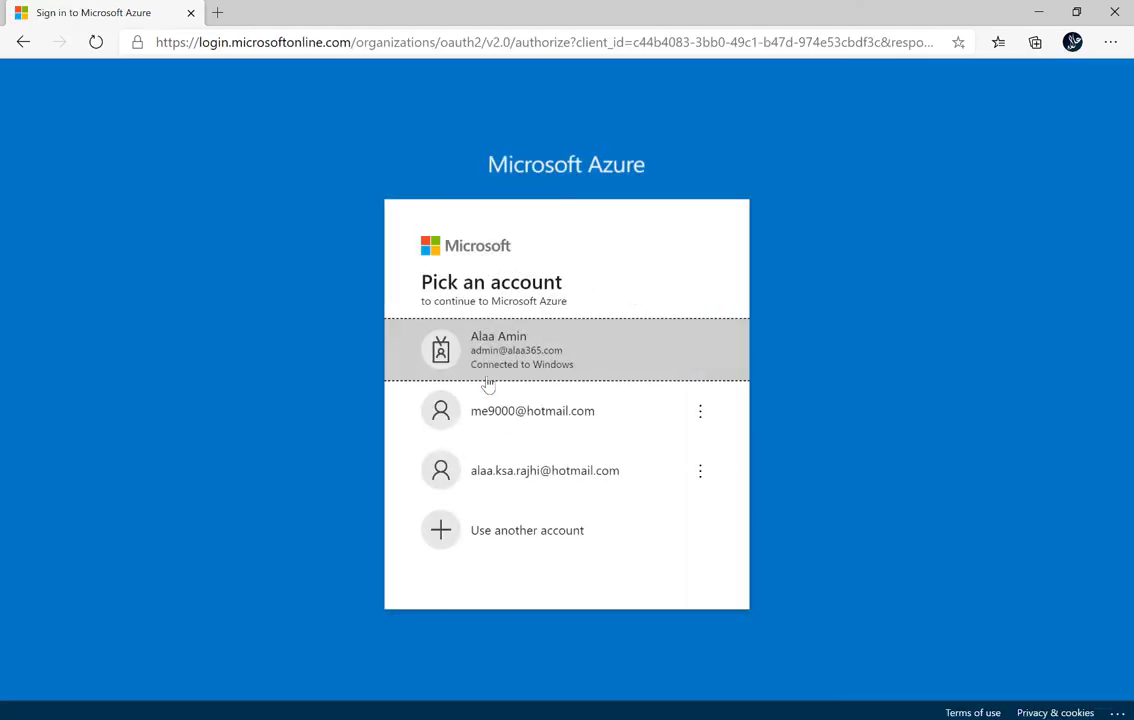
Sign in to Azure with another account, entering the policy's assigned user's e-mail and the account password
click(547, 535)
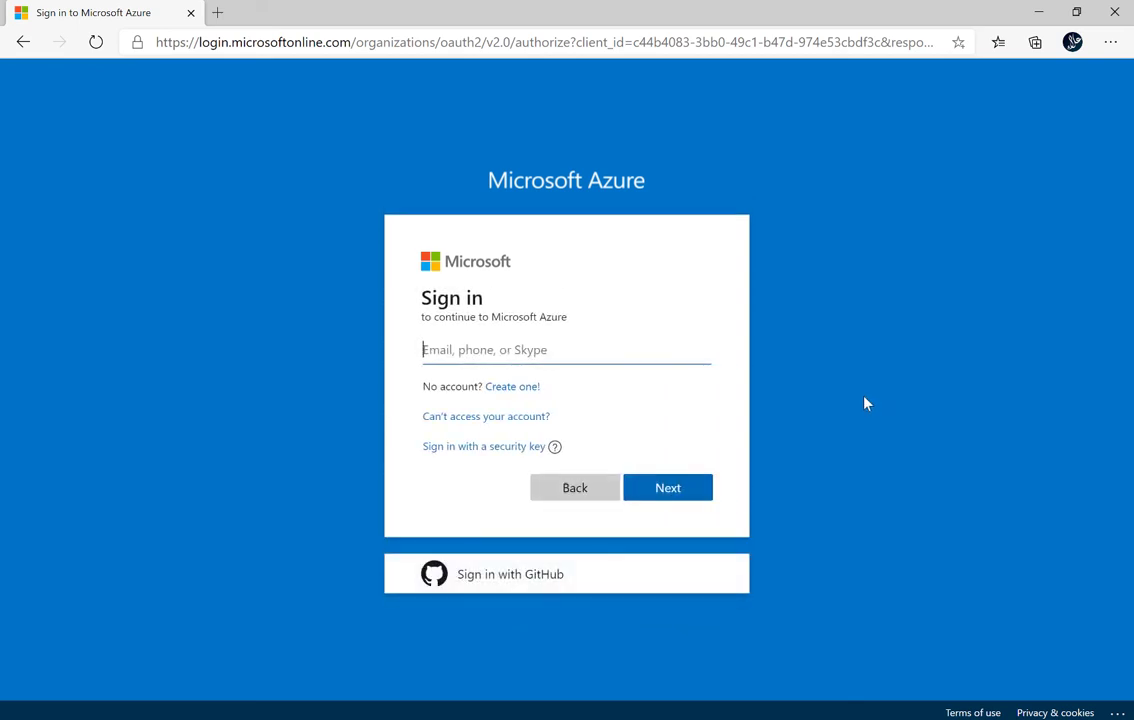
key(ctrl+v)
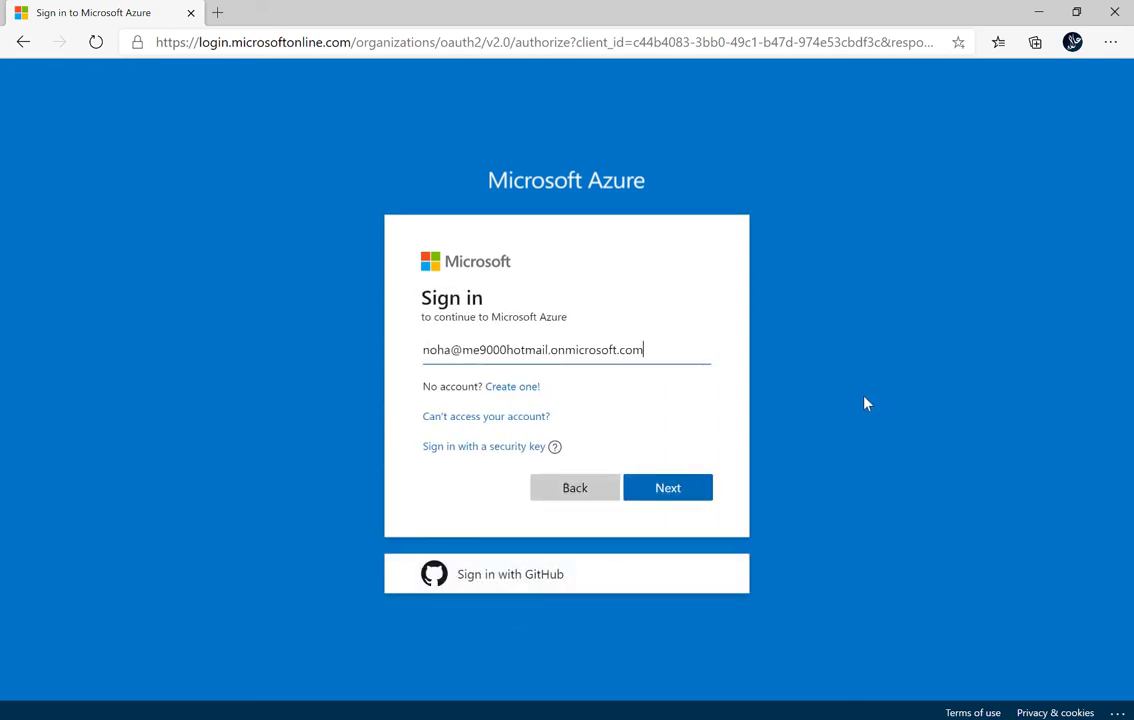
click(668, 488)
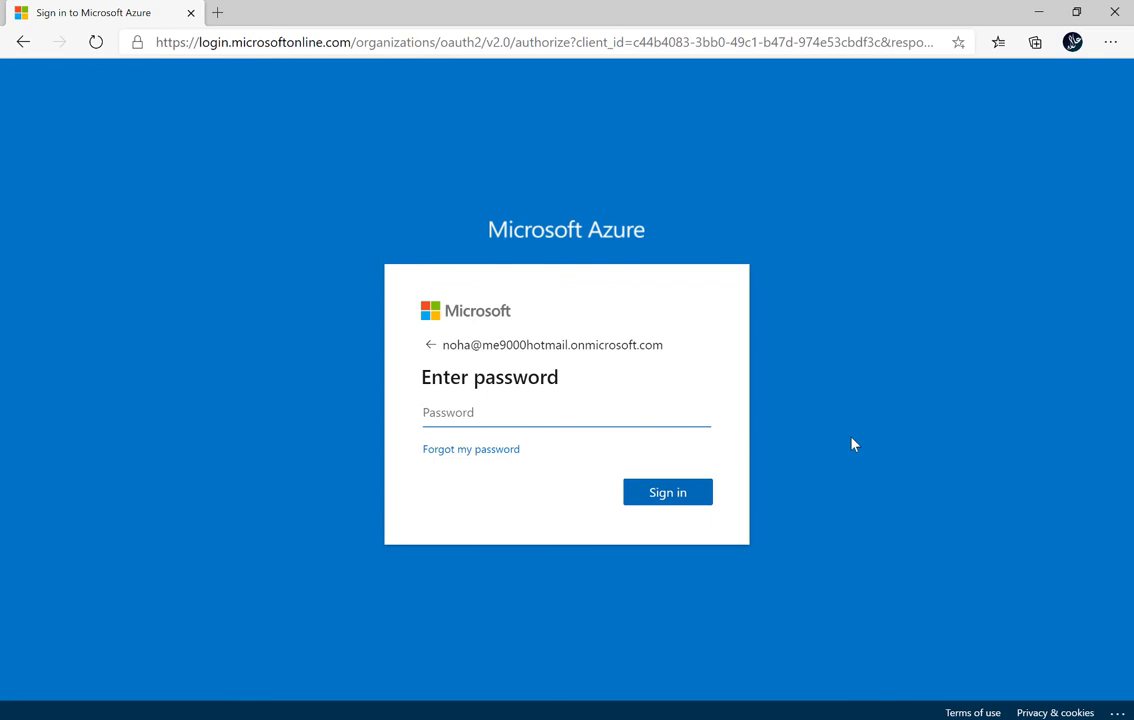
text(*)
click(684, 505)
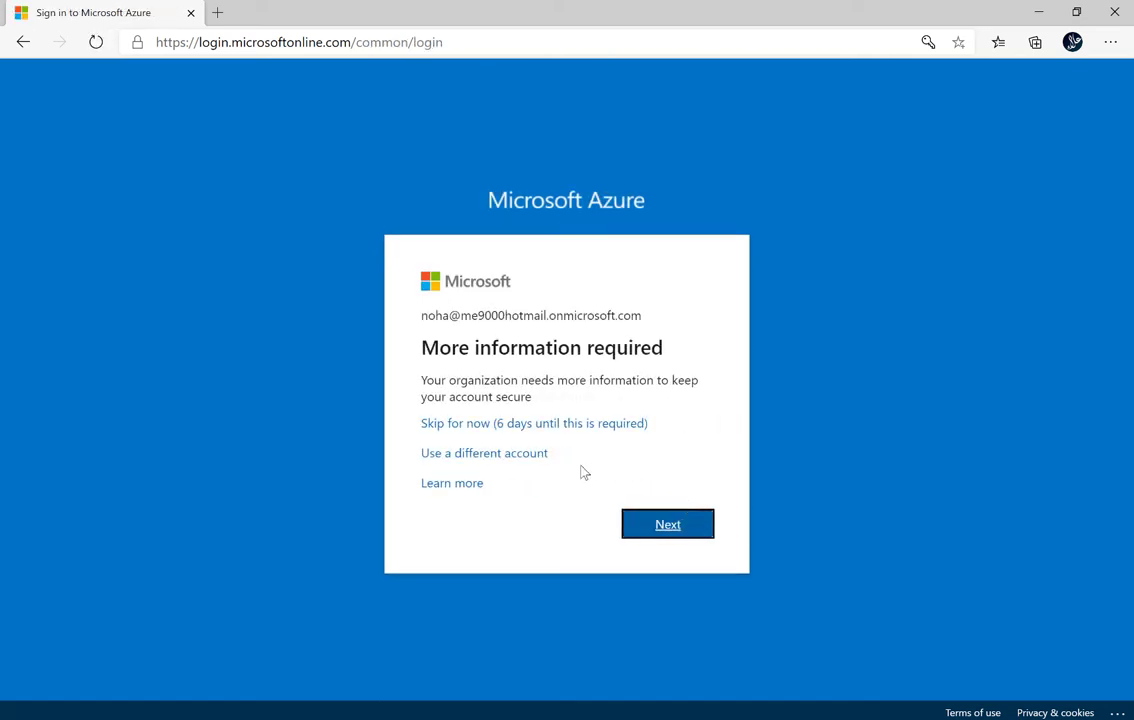
Skip the additional security information request for now to finish signing in, and switch back to the Conditional Access policies in Firefox
click(547, 424)
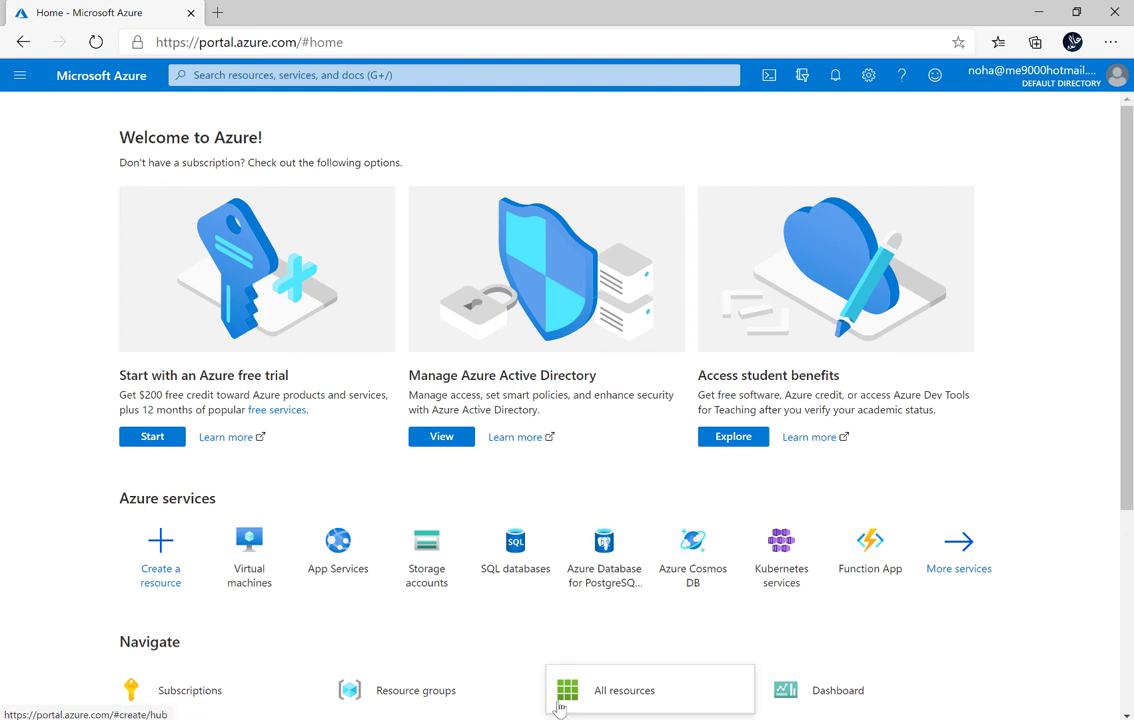
mouse_move(557, 700)
mouse_move(590, 715)
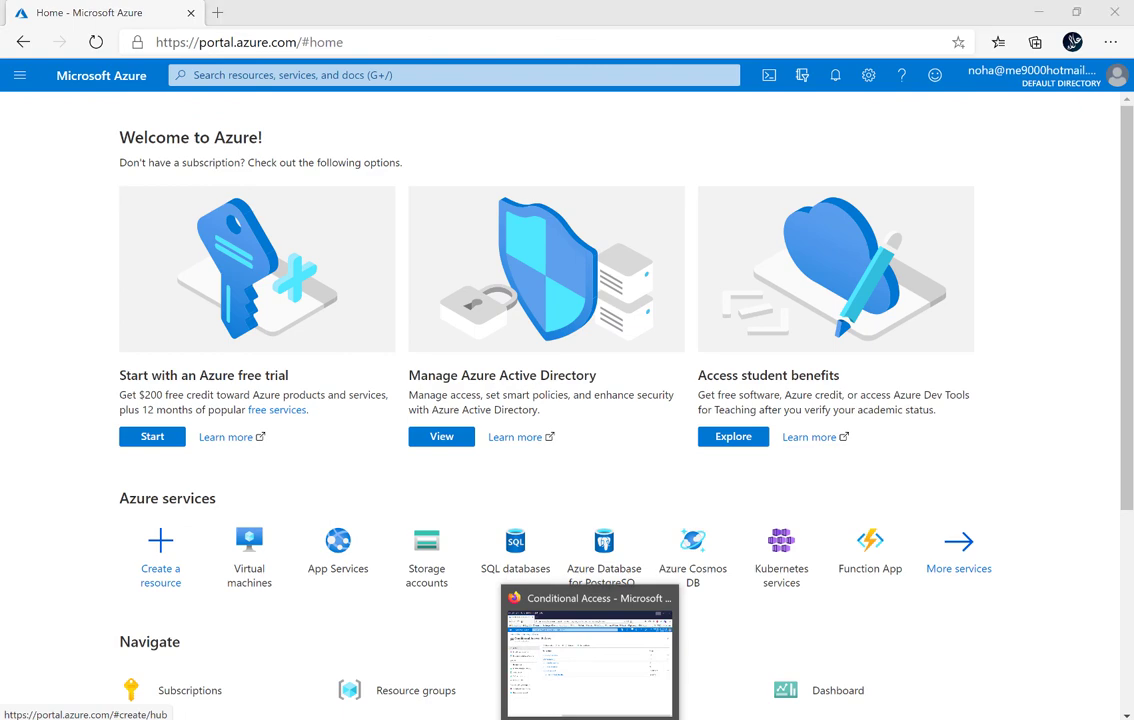
click(590, 655)
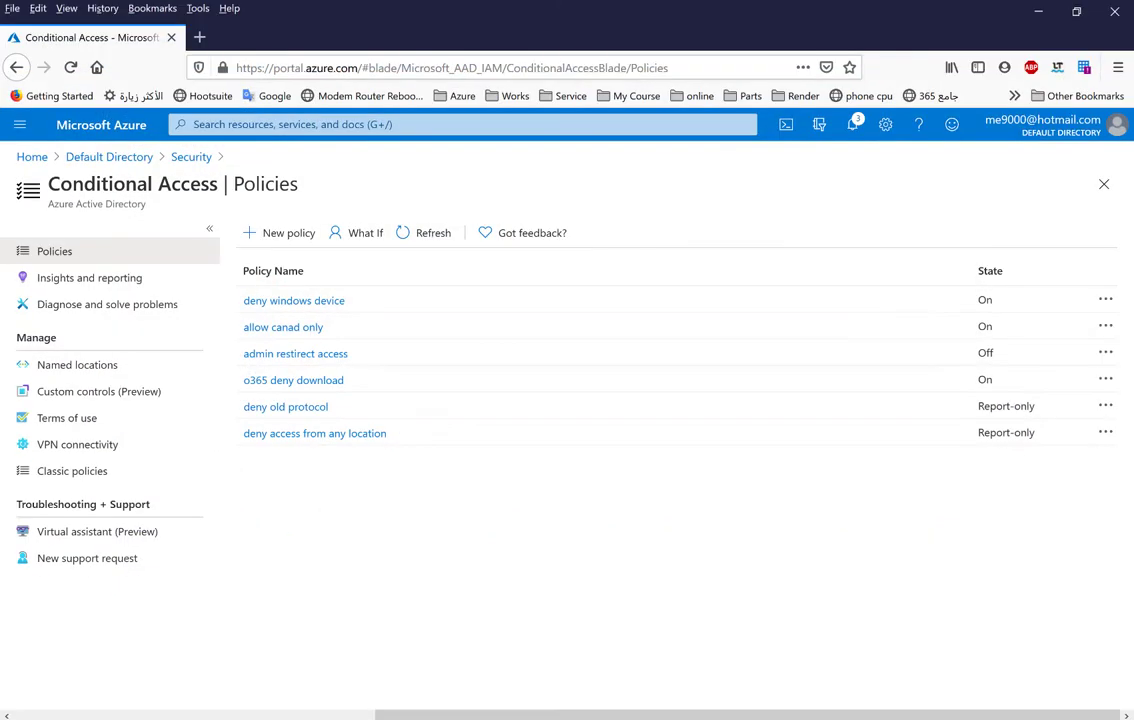
Open the Insights and reporting workbook for Conditional Access
click(91, 280)
key(alt+Left)
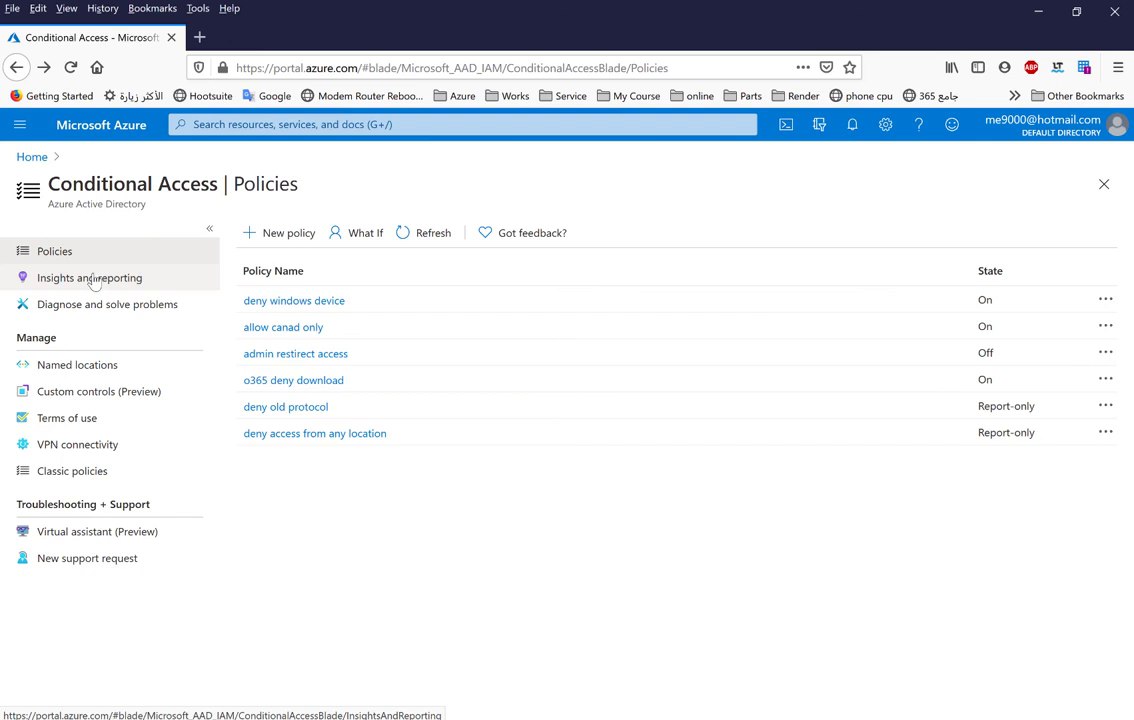
click(93, 281)
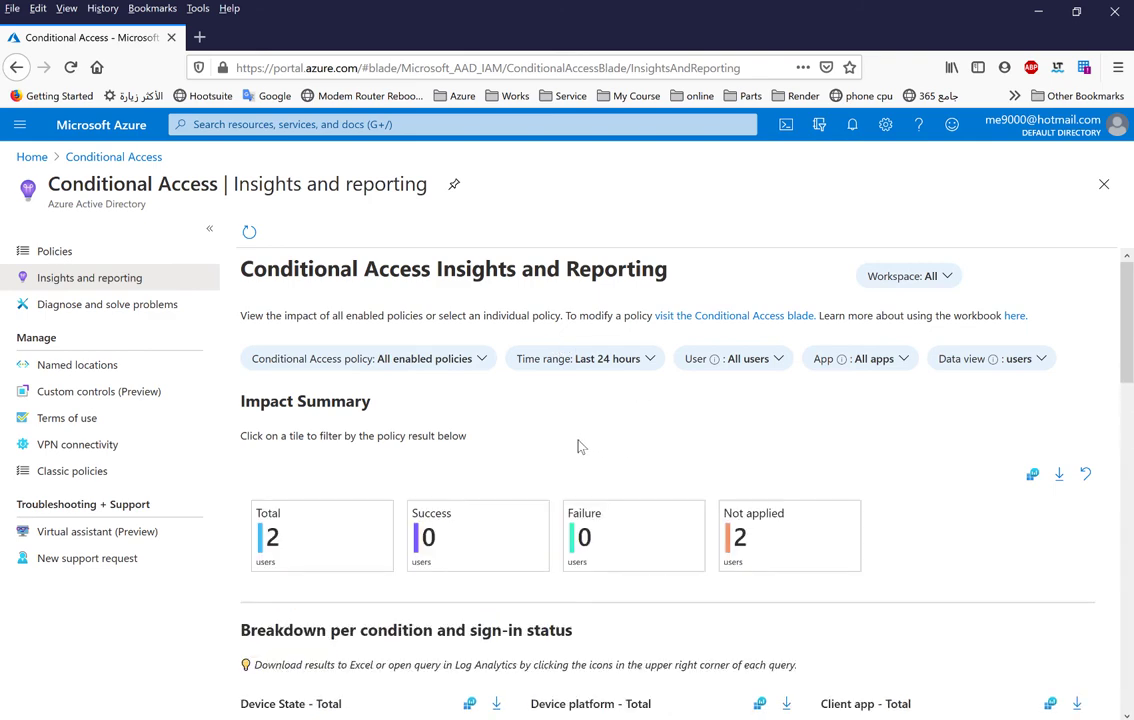
Examine the Total impact results for all enabled policies down to the Sign-in Details, and select the assigned user's row in the sign-in count
click(334, 536)
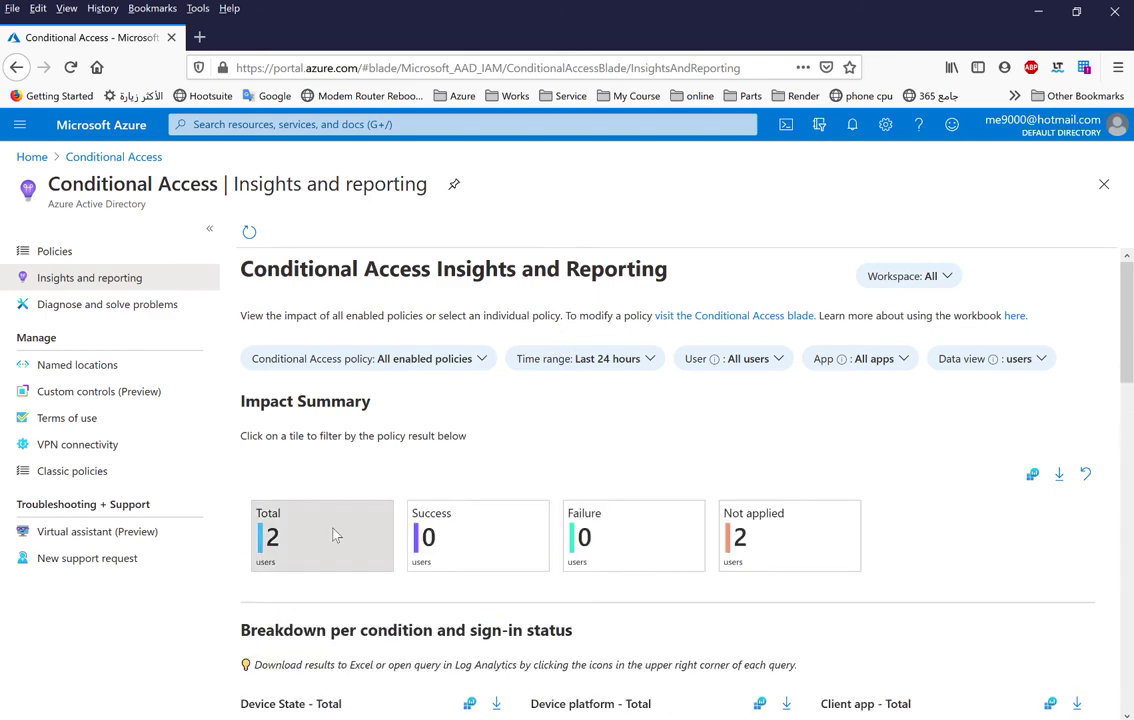
scroll(340, 537, down, 10)
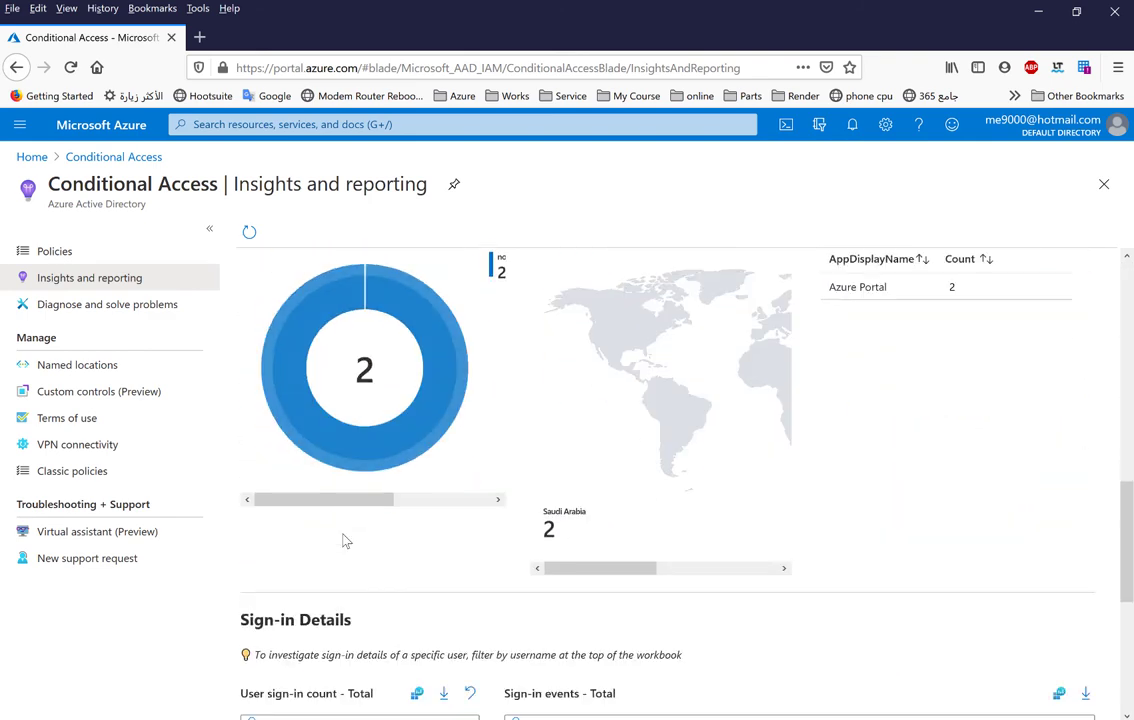
scroll(344, 540, down, 3)
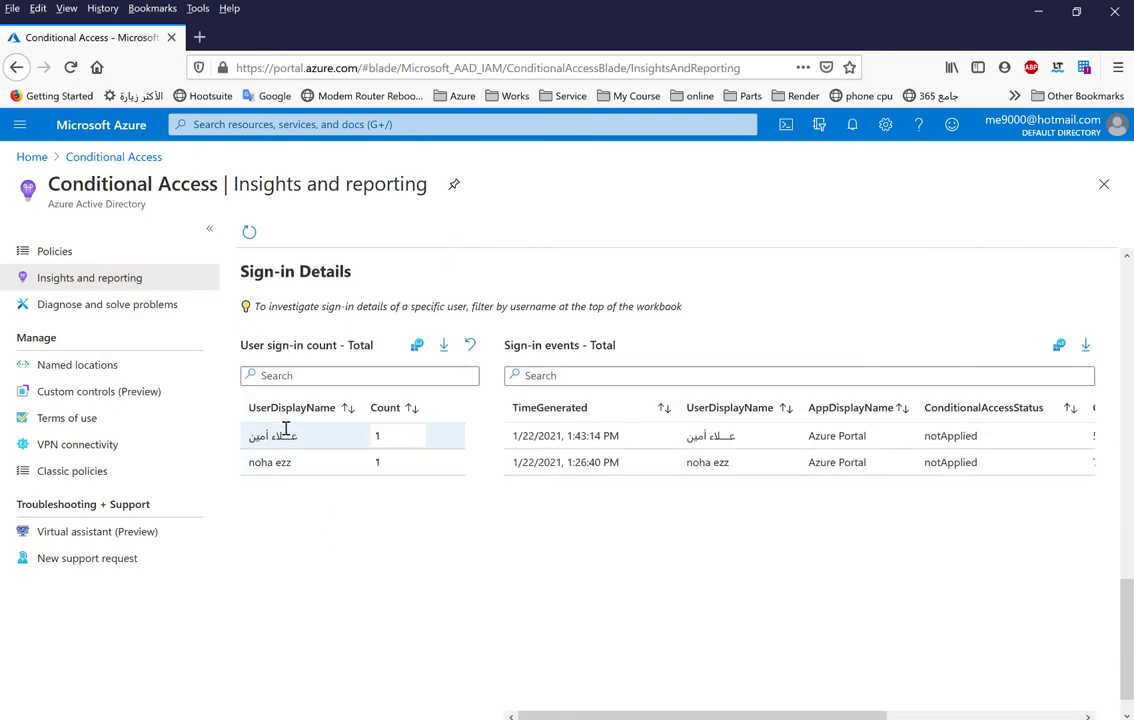
click(333, 466)
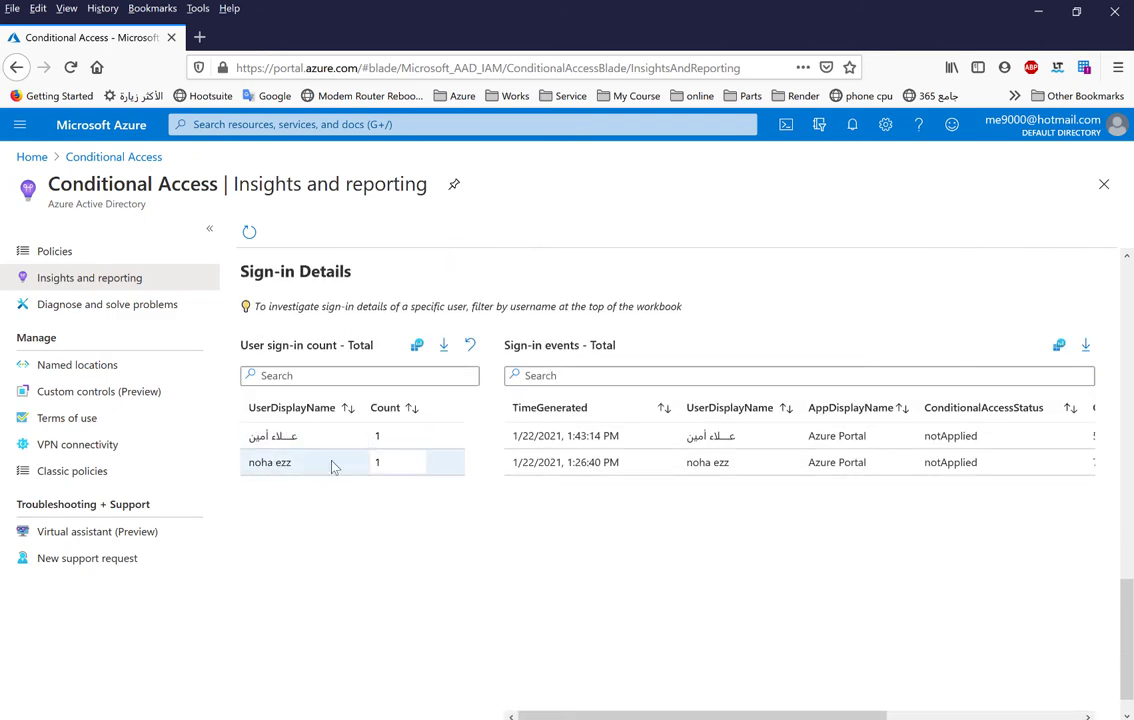